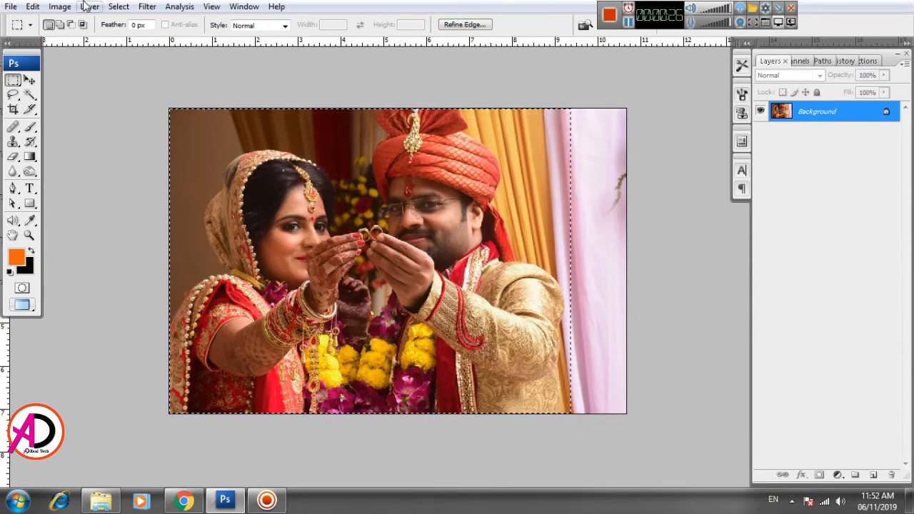
Crop the wedding photo to the current rectangular selection, cutting off the white strip beside the curtain, and deselect
left_click(60, 7)
left_click(66, 154)
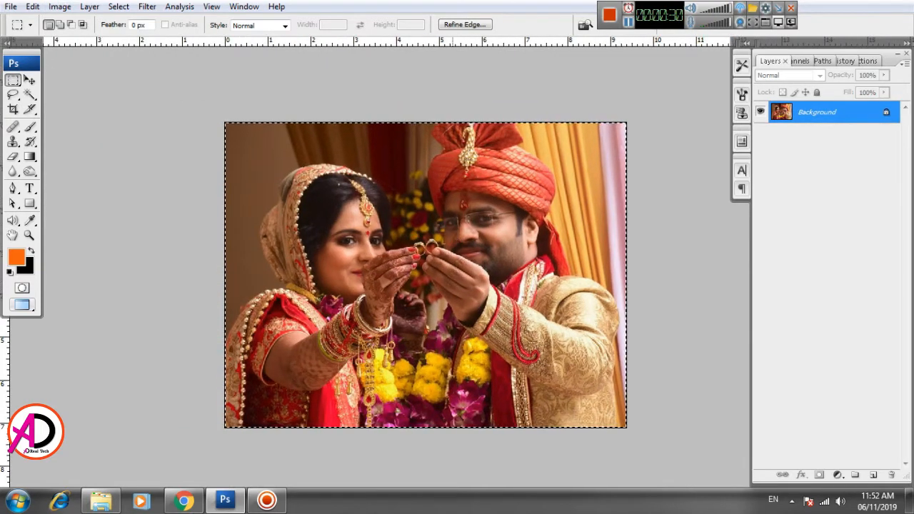
key("ctrl+d")
scroll(453, 272, "up", 2)
left_click_drag(494, 279, 479, 268)
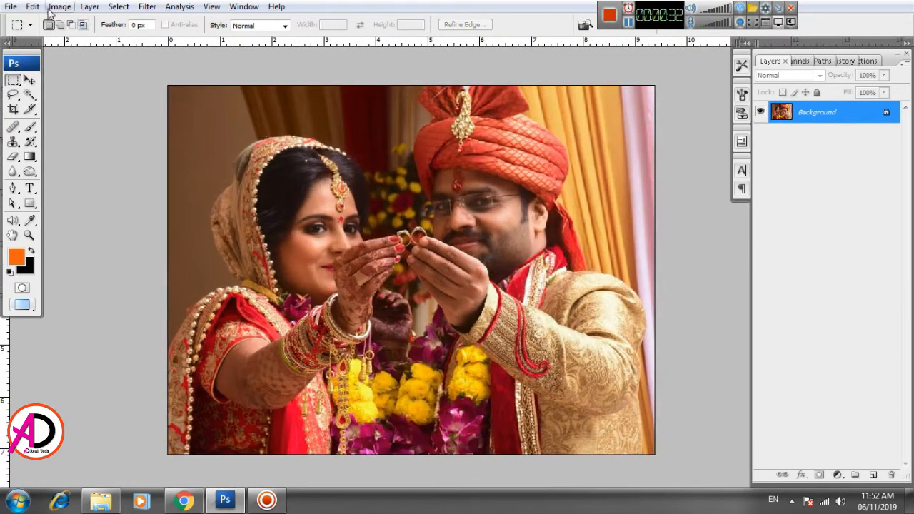
Apply the Auto Levels adjustment to the cropped photo
left_click(60, 6)
mouse_move(72, 41)
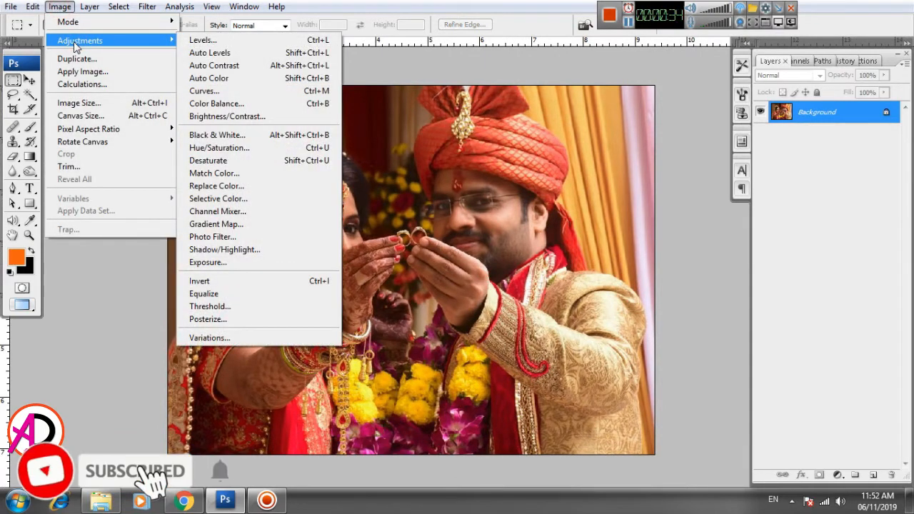
left_click(267, 54)
Adjust the photo's Hue/Saturation with Hue +3, Saturation -4 and Lightness -3
left_click(60, 6)
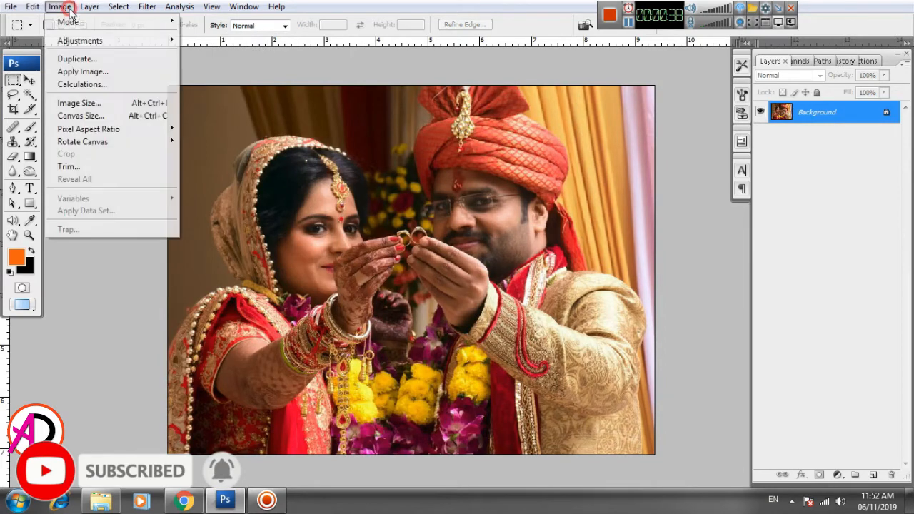
mouse_move(80, 43)
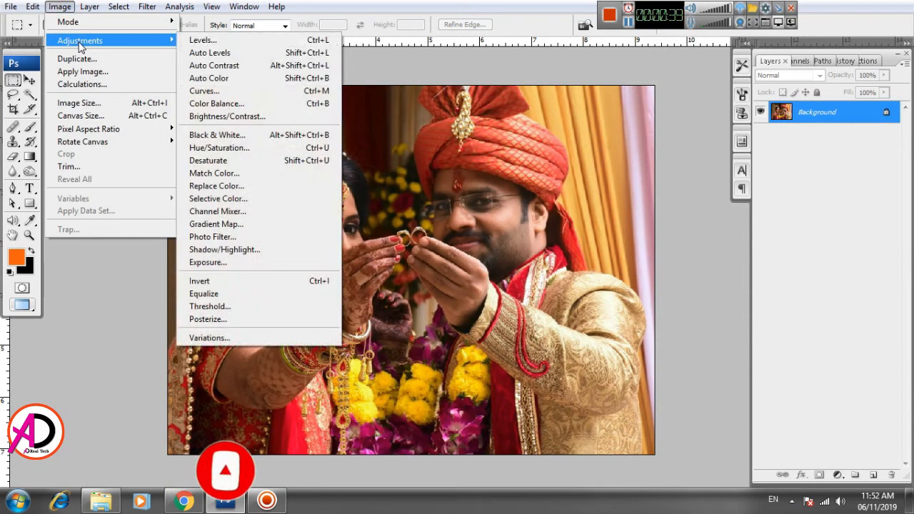
left_click(225, 152)
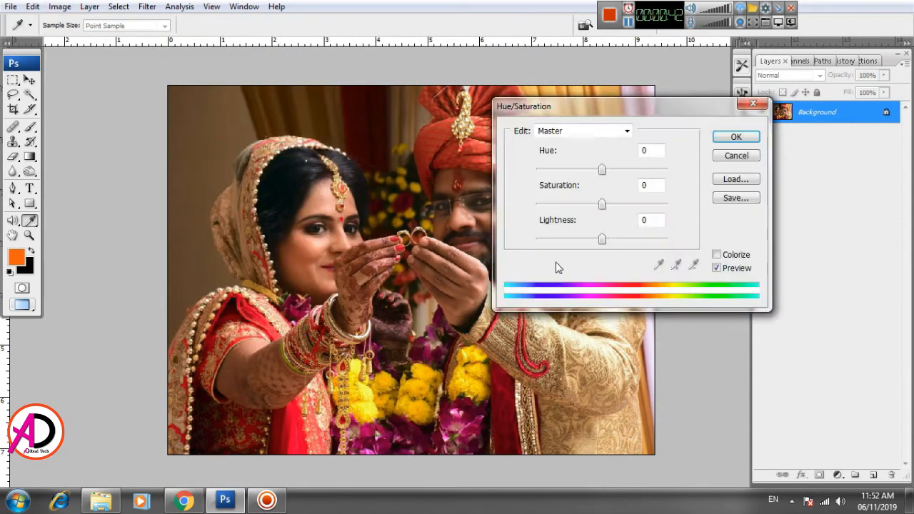
left_click_drag(601, 205, 602, 207)
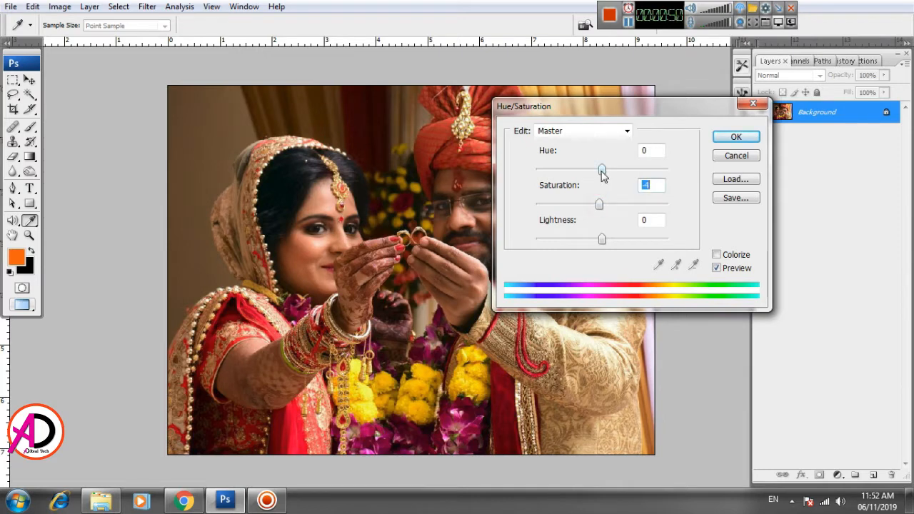
left_click_drag(601, 171, 604, 174)
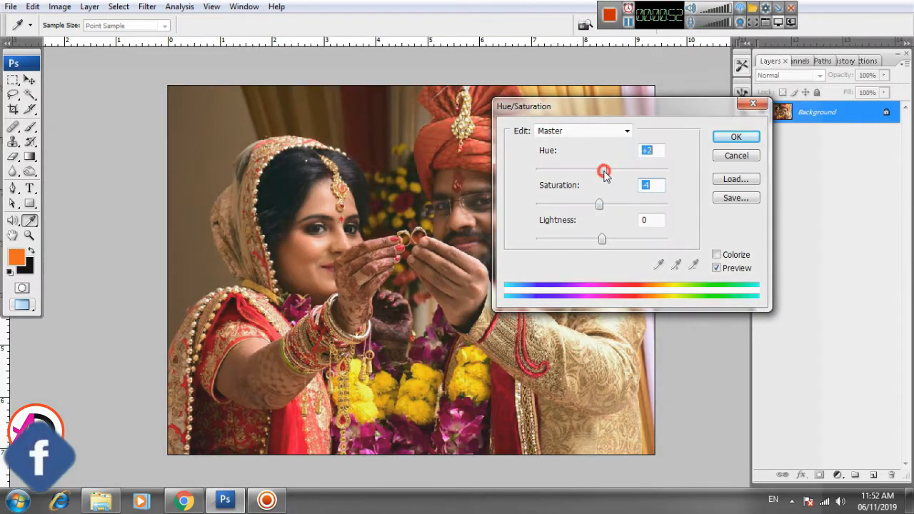
left_click_drag(602, 239, 598, 240)
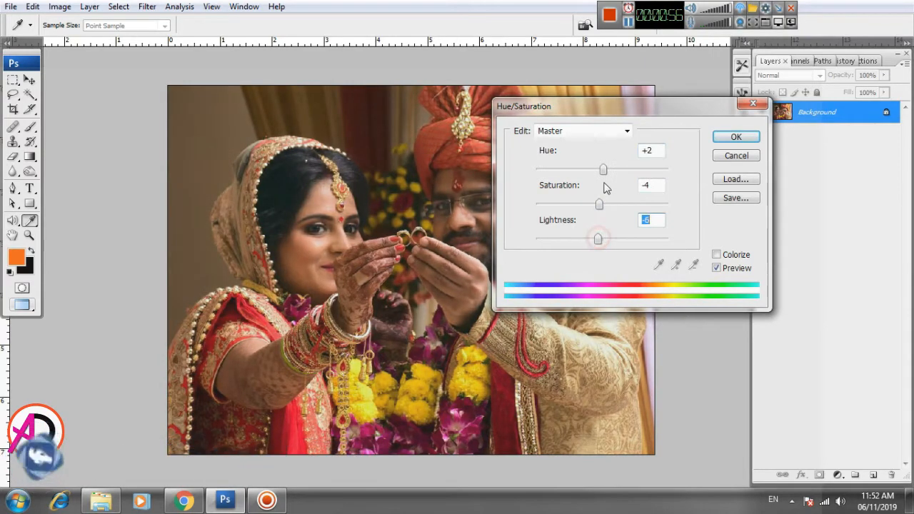
left_click_drag(603, 170, 604, 175)
left_click_drag(597, 240, 601, 243)
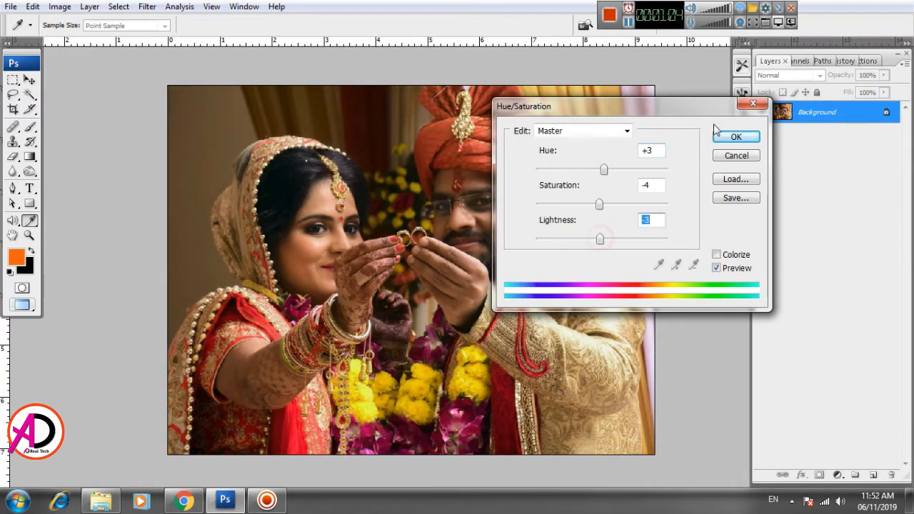
left_click(733, 141)
Reduce the photo's noise with the Imagenomic Noiseware filter, using its Default preset
scroll(311, 175, "up", 6)
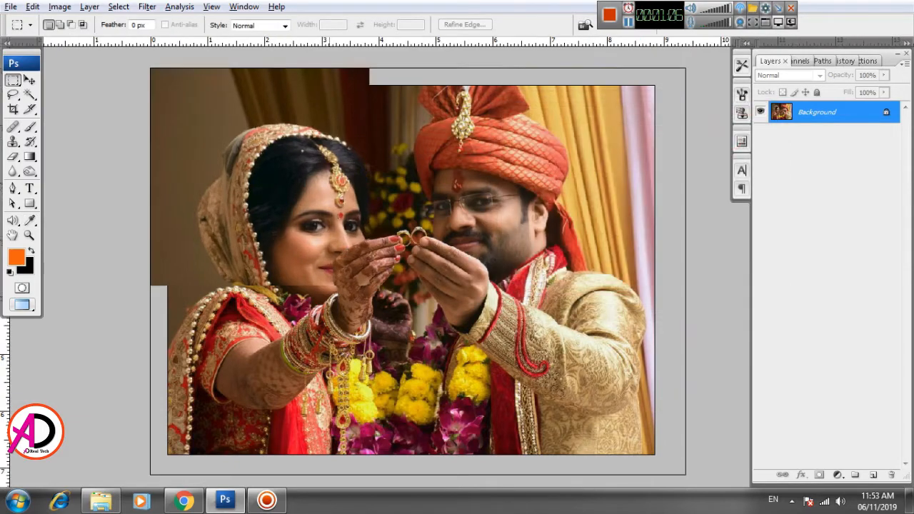
scroll(311, 174, "up", 4)
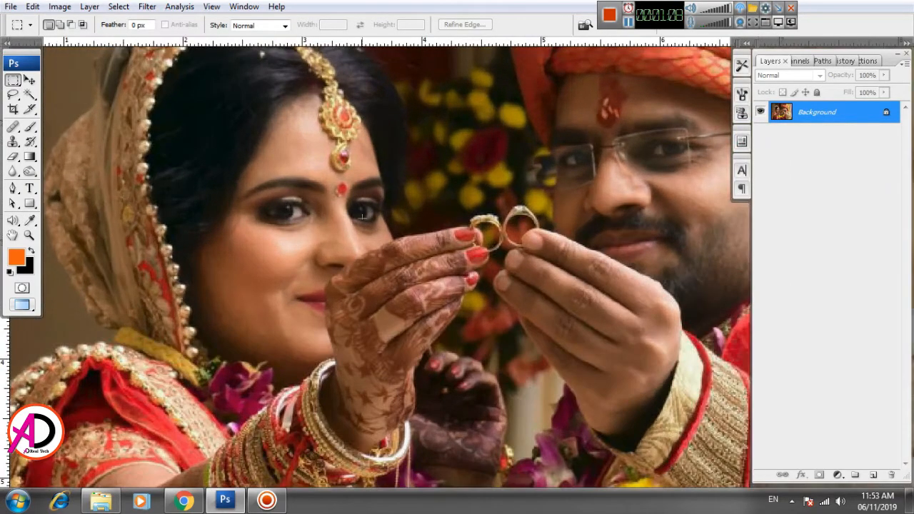
scroll(479, 272, "down", 5)
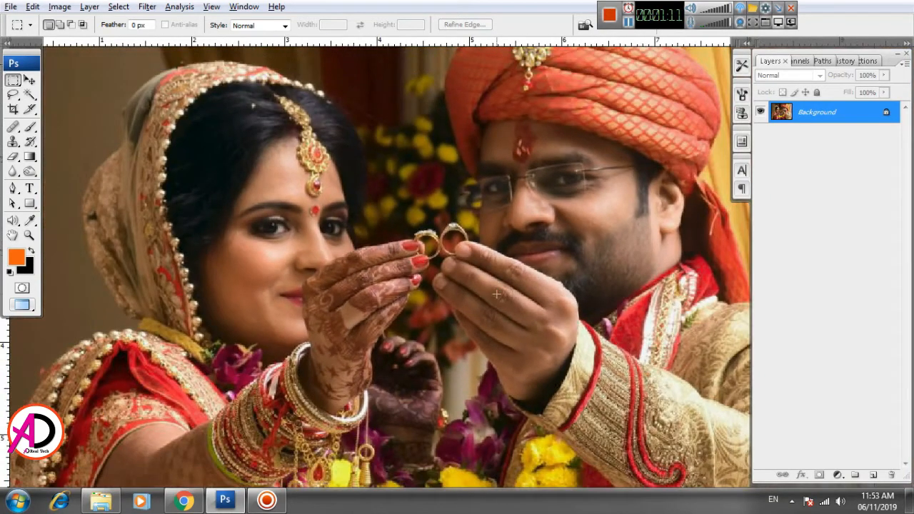
left_click(147, 6)
left_click(147, 6)
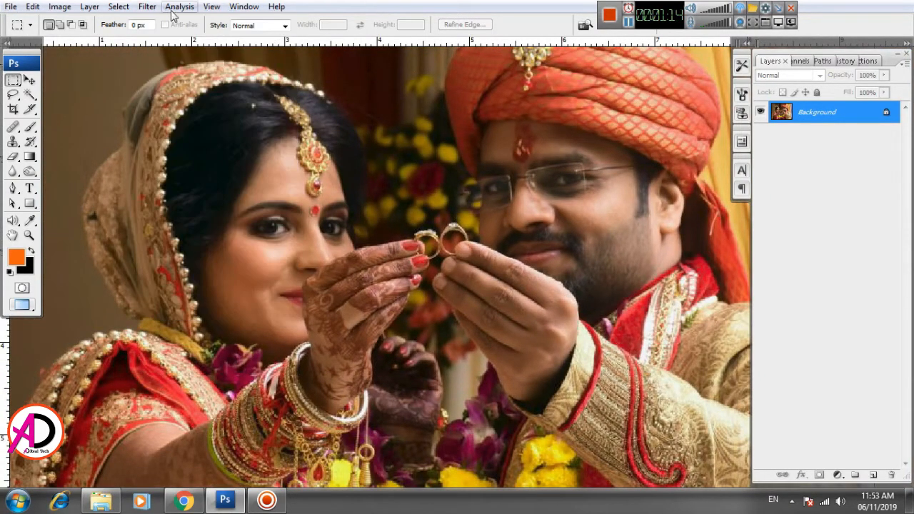
left_click(148, 7)
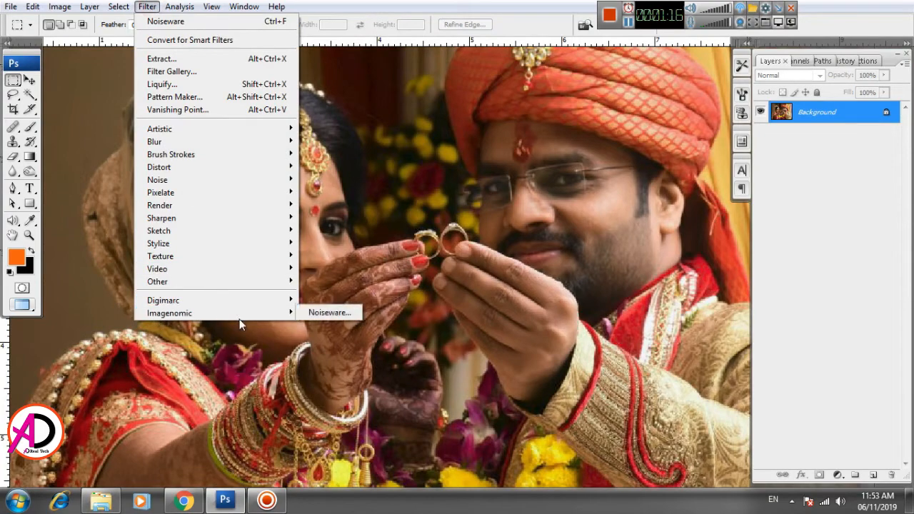
left_click(186, 312)
left_click(329, 313)
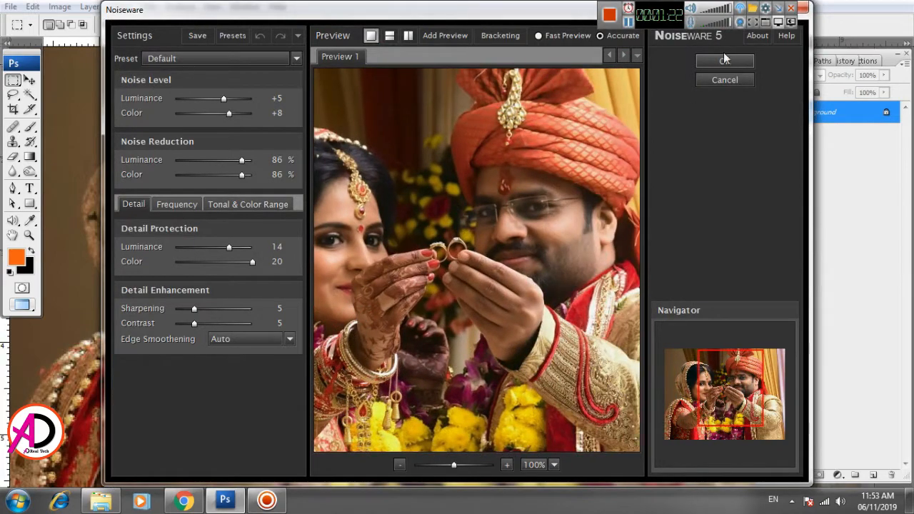
key("Return")
scroll(421, 215, "down", 3)
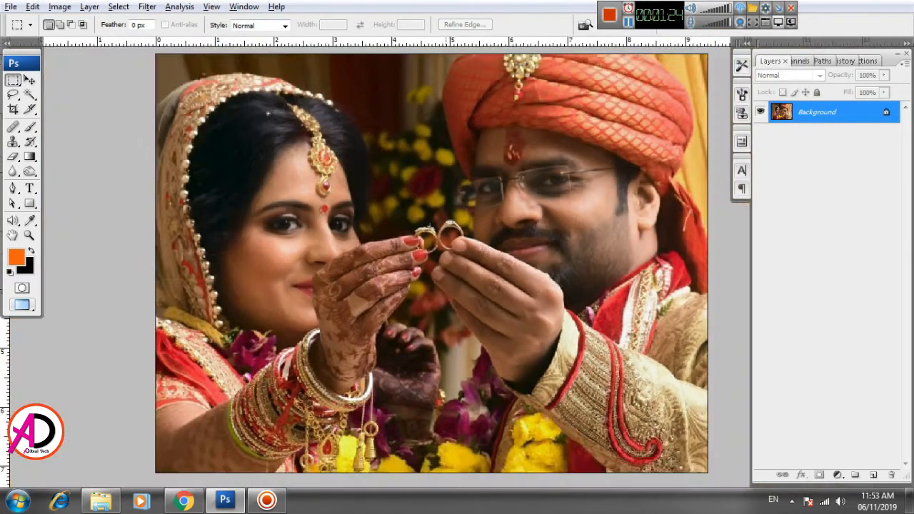
scroll(431, 255, "up", 1)
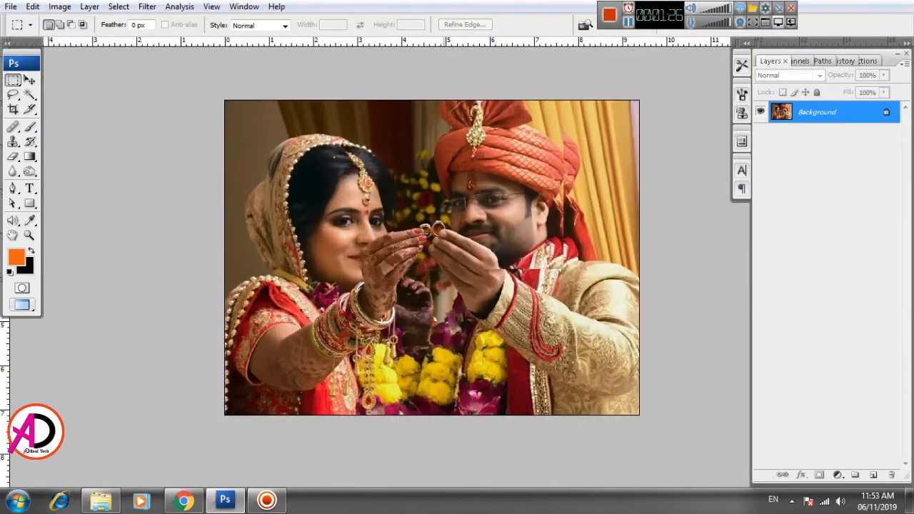
Convert the locked Background into a regular layer and add a new empty layer beneath it
left_click(28, 80)
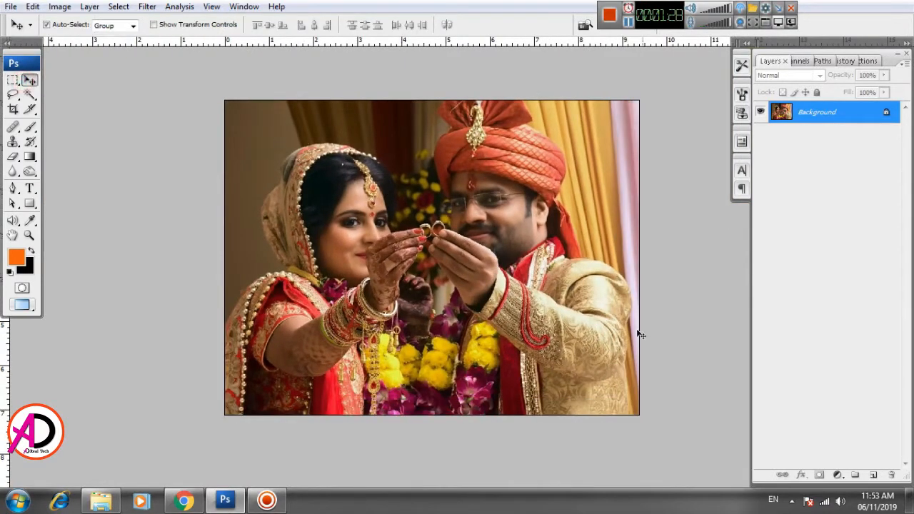
double_click(861, 116)
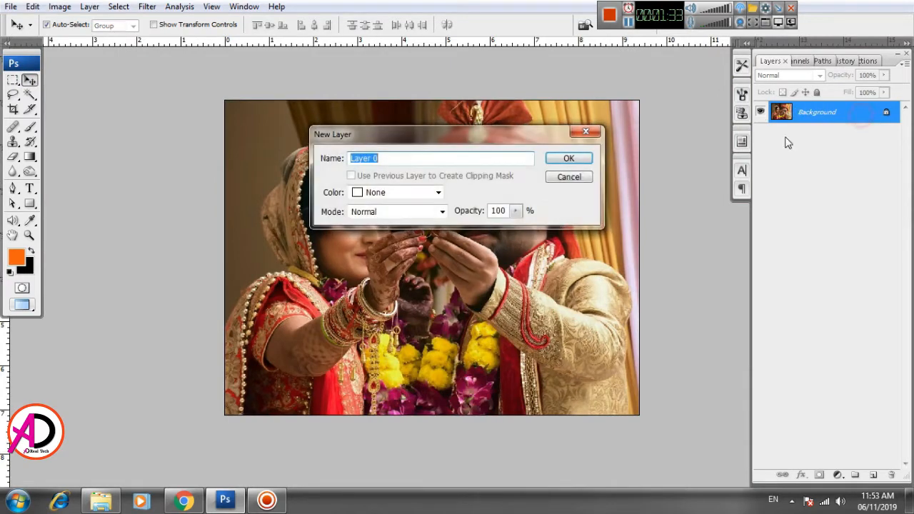
left_click(568, 159)
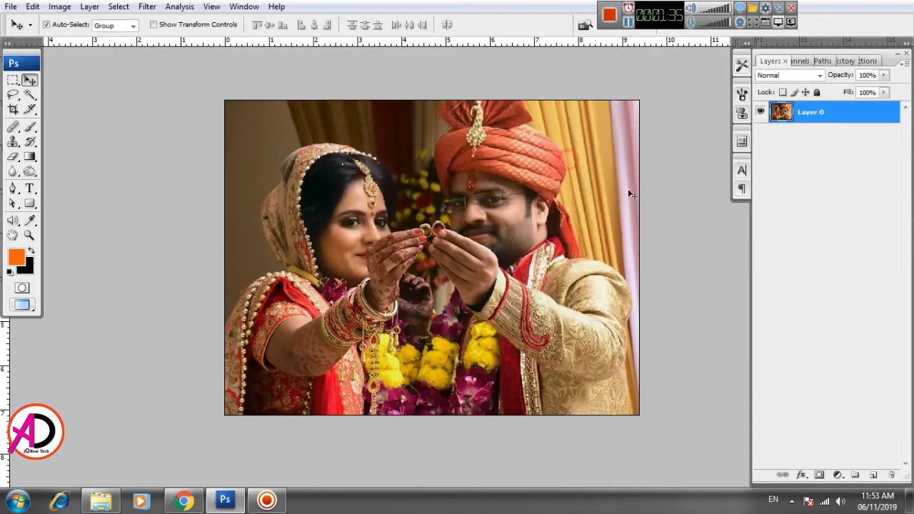
left_click(874, 475)
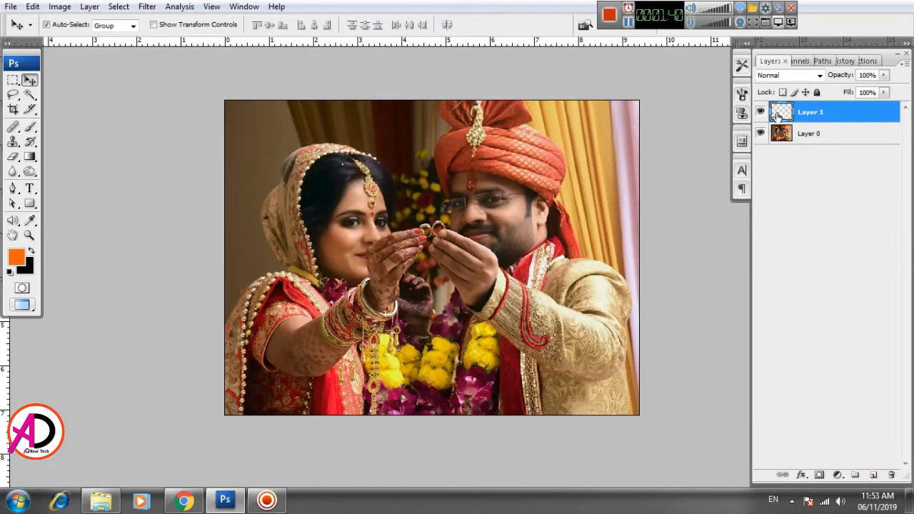
left_click_drag(820, 141, 830, 106)
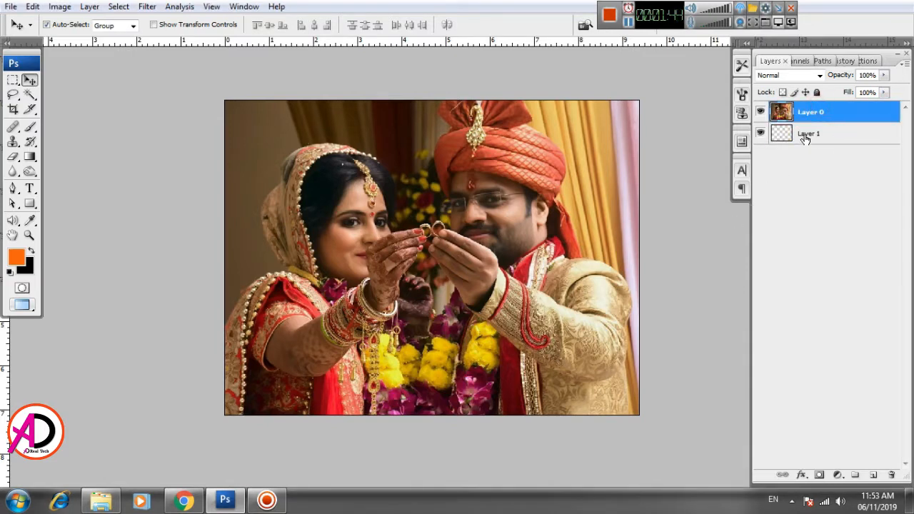
Set the background colour to white (ffffff), fill Layer 1 with it, and briefly shift the photo to check the fill
left_click(807, 135)
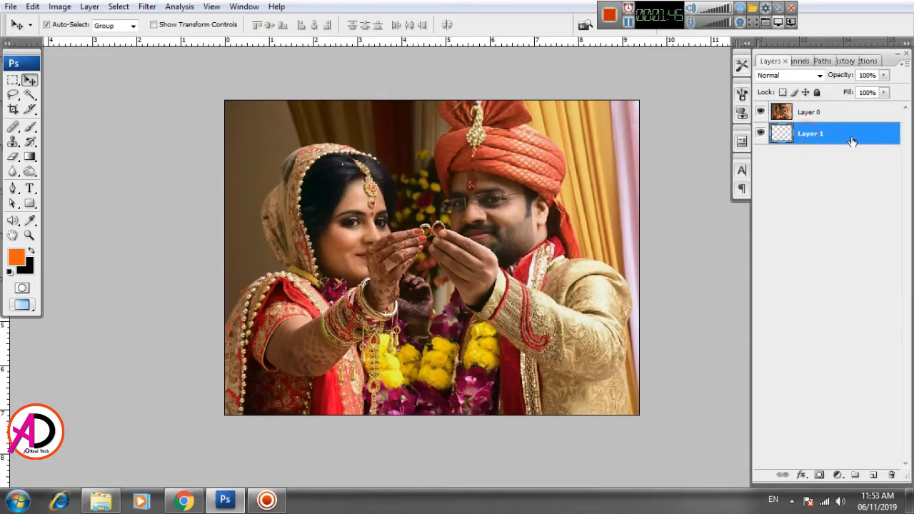
left_click(29, 269)
left_click(504, 170)
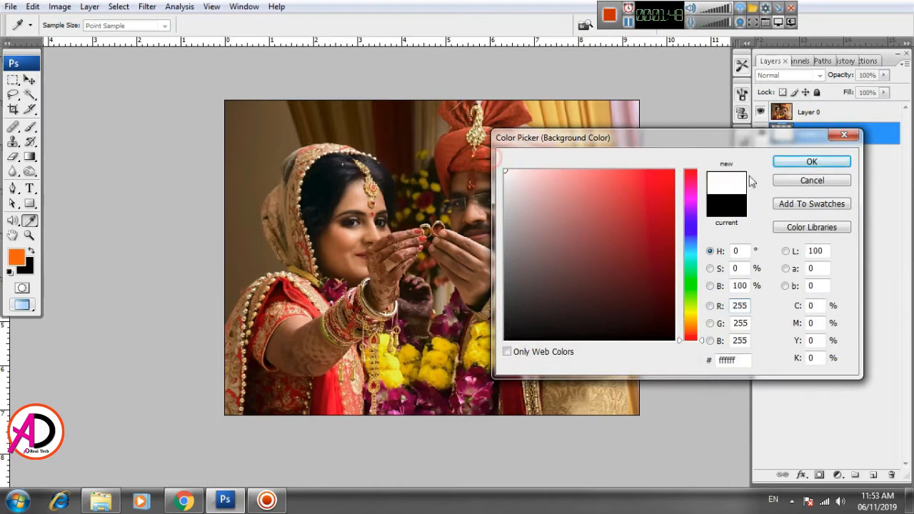
left_click(793, 162)
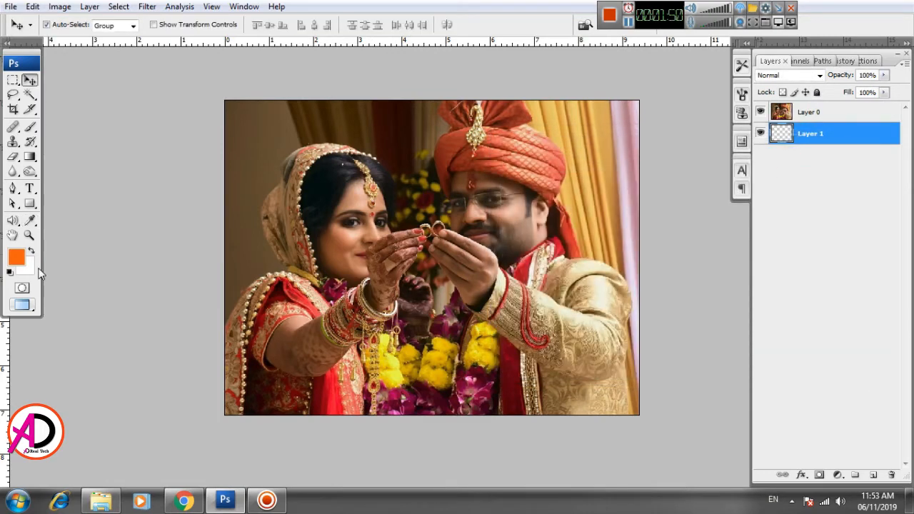
key("ctrl+BackSpace")
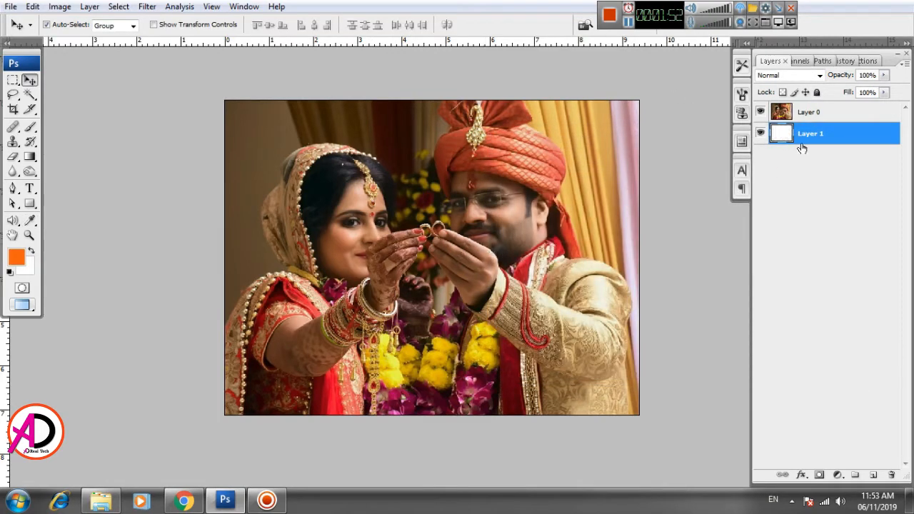
left_click_drag(541, 169, 526, 200)
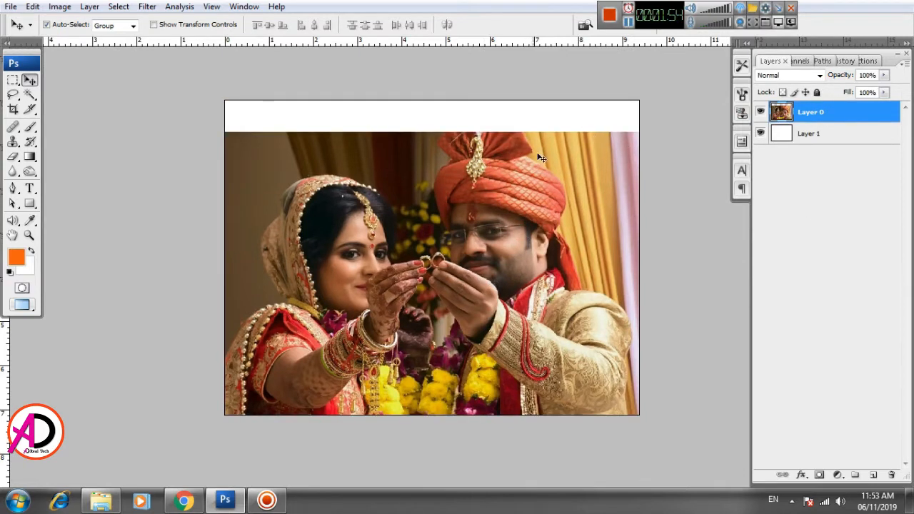
key("ctrl+z")
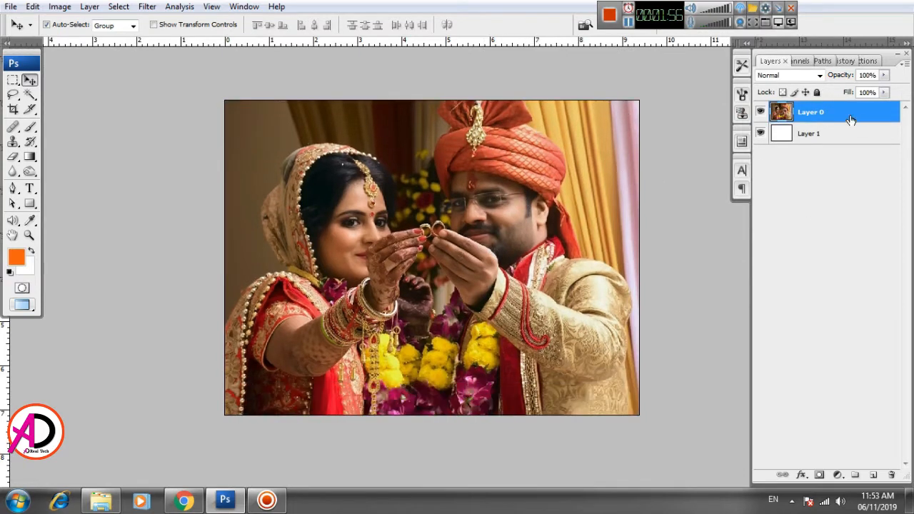
Try enlarging the canvas to 15 x 11 inches, and undo the resize
left_click(53, 10)
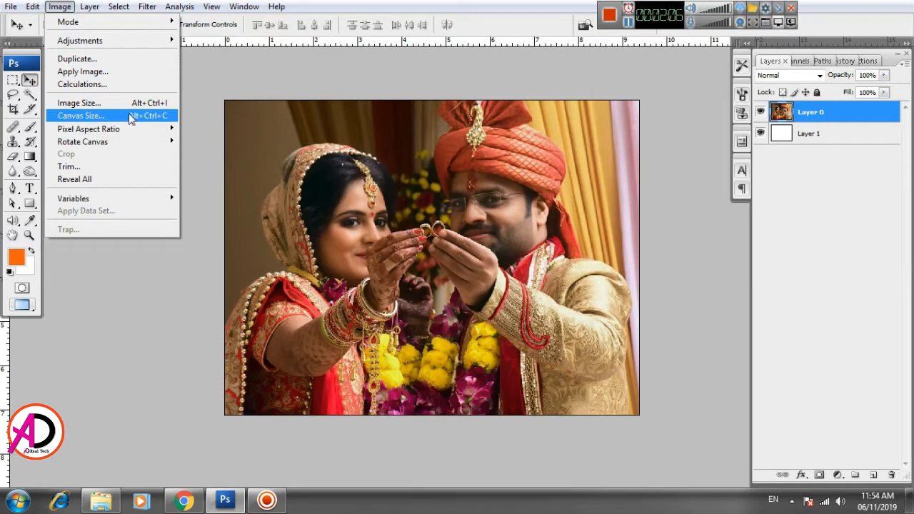
left_click(74, 118)
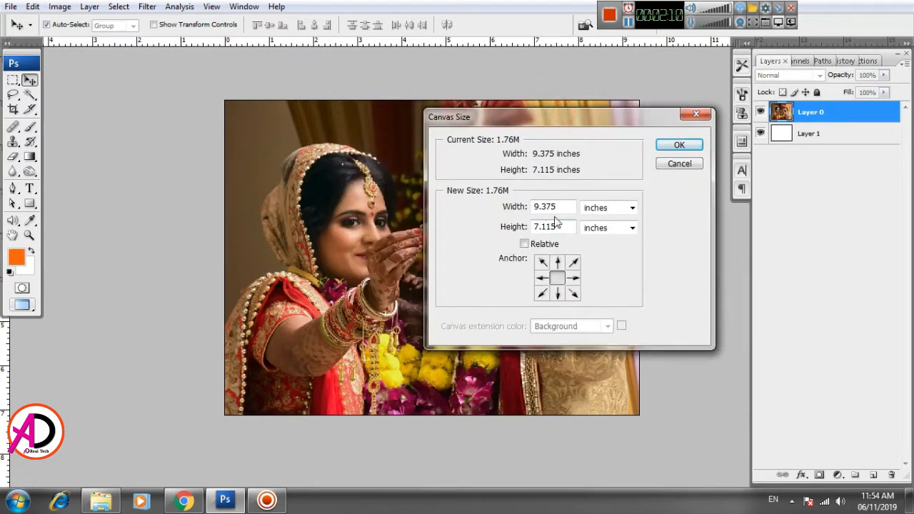
left_click_drag(558, 206, 520, 208)
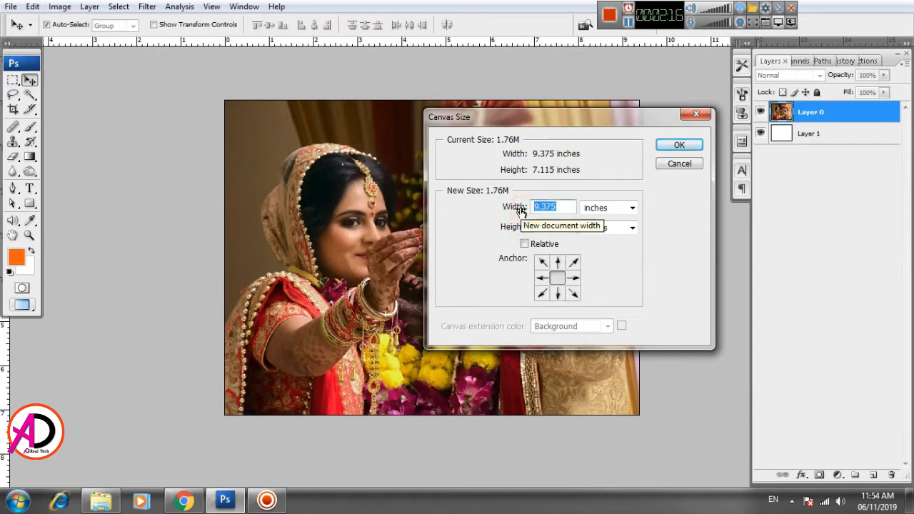
type("15")
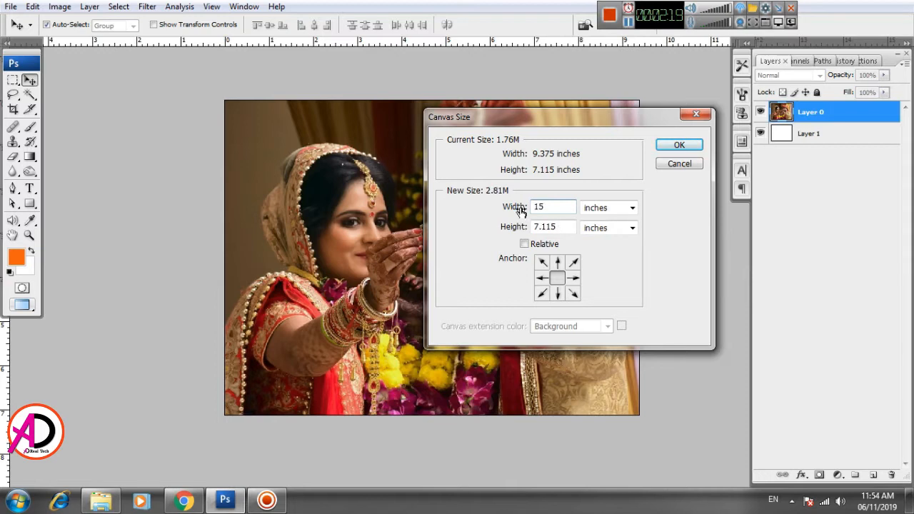
key("Tab")
key("Tab")
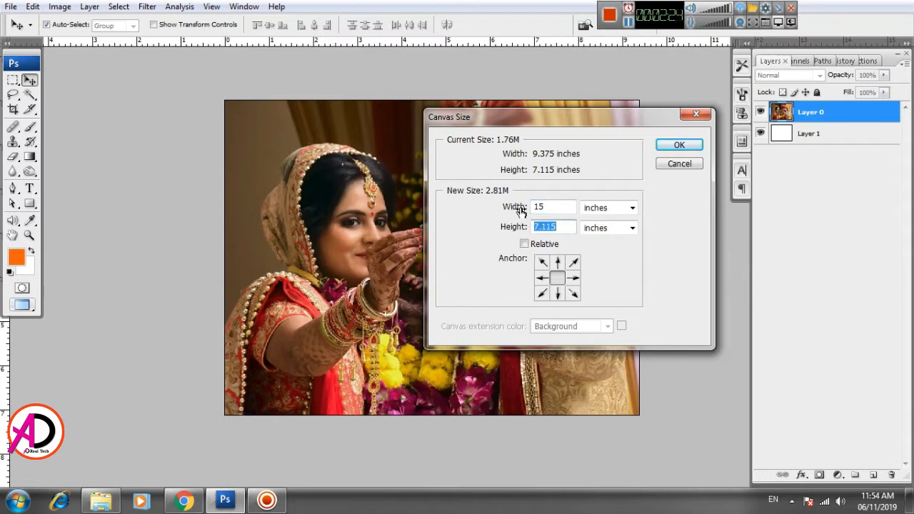
type("11")
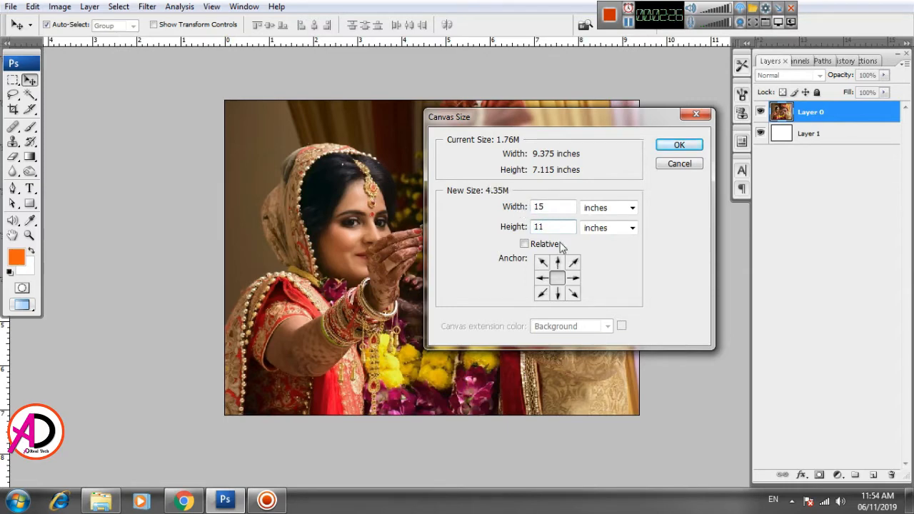
left_click(547, 199)
left_click(551, 226)
left_click(689, 146)
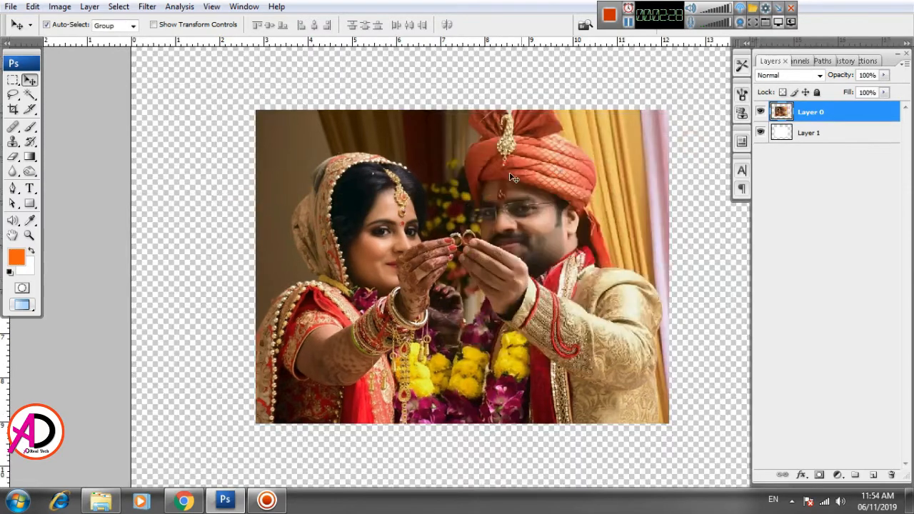
key("ctrl+z")
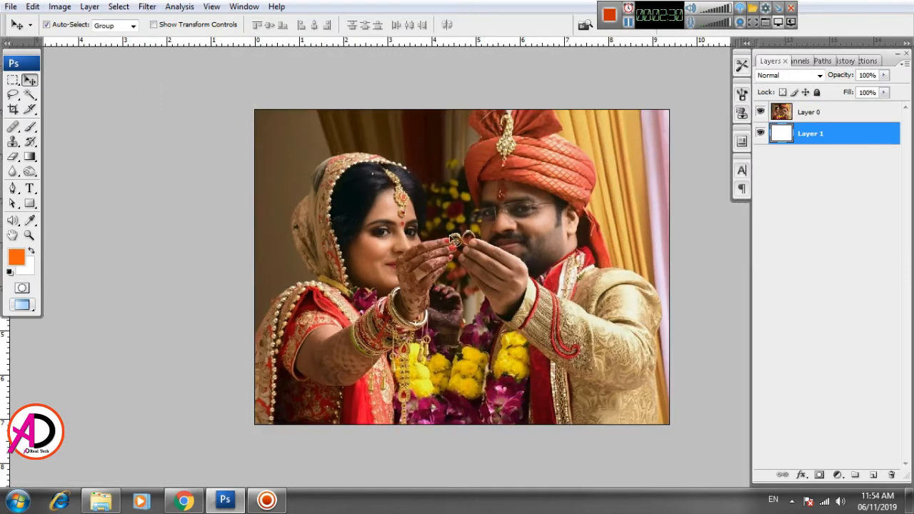
Enlarge the canvas to 11 inches wide and 9 inches high, keeping the centre anchor
left_click_drag(495, 257, 480, 262)
left_click(60, 6)
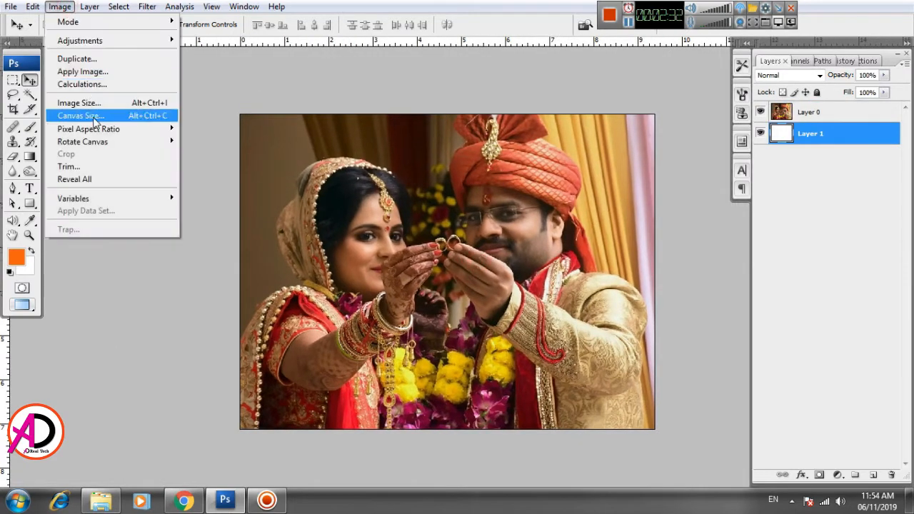
left_click(89, 119)
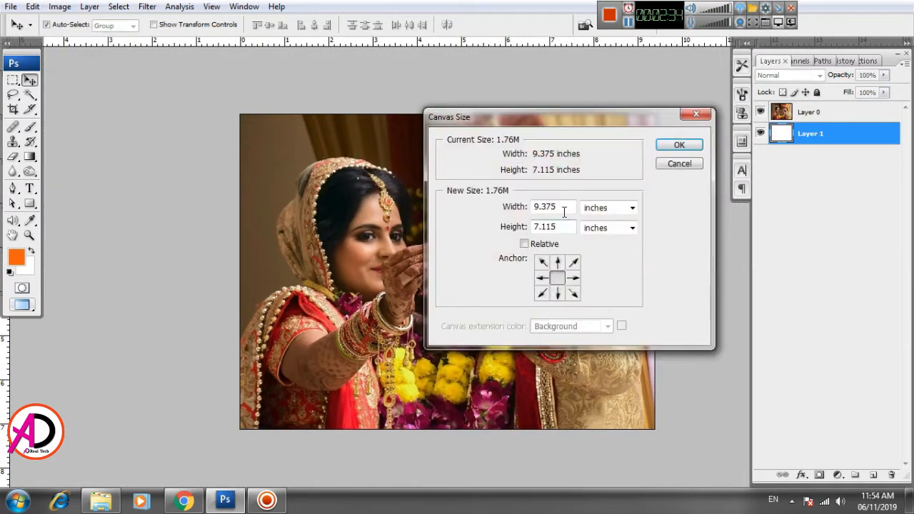
left_click_drag(564, 209, 517, 206)
type("11")
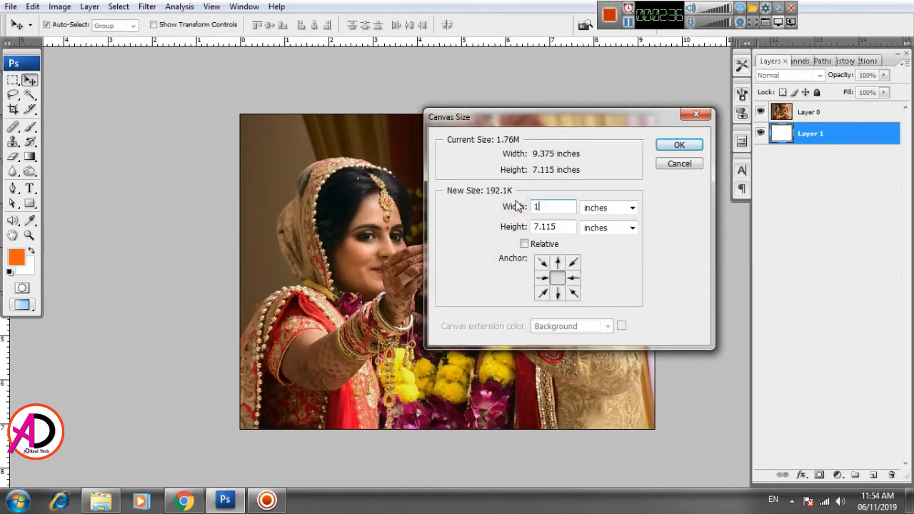
key("Tab")
type("9")
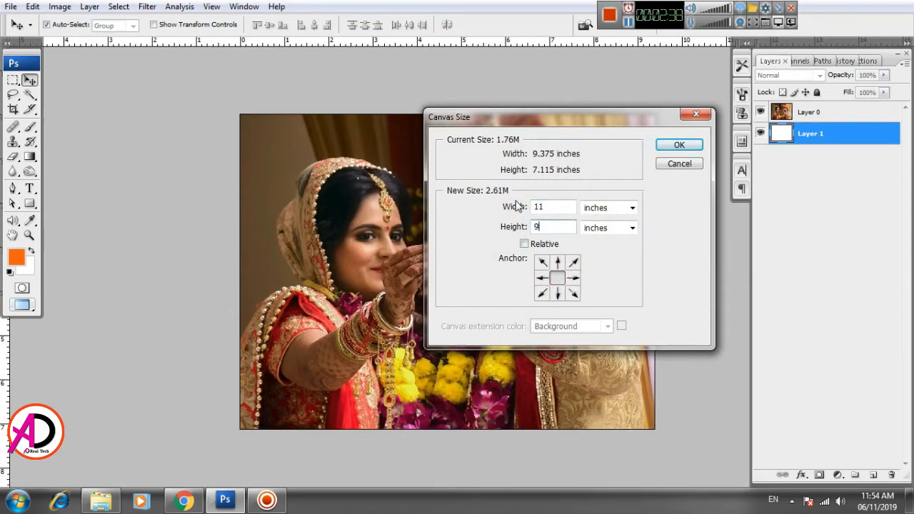
left_click(679, 145)
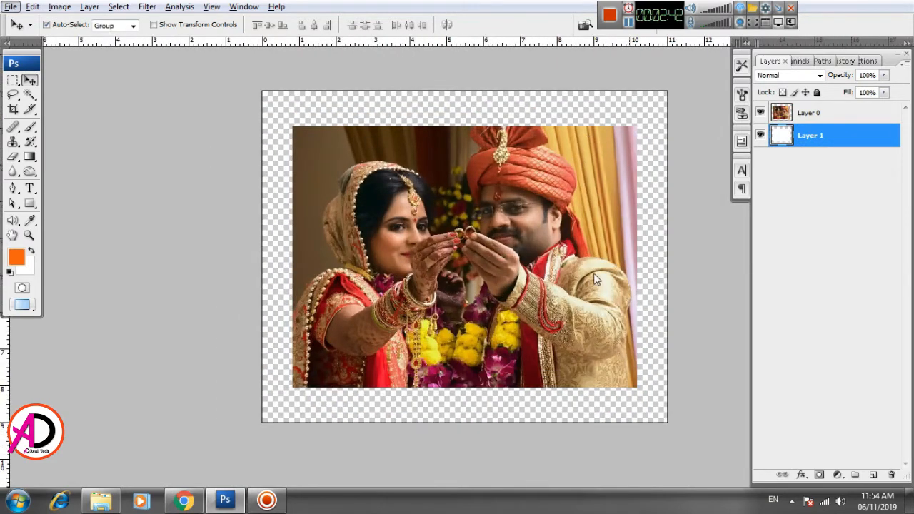
Make Layer 0 active and load its transparency as a new selection around the photo
scroll(596, 278, "up", 1)
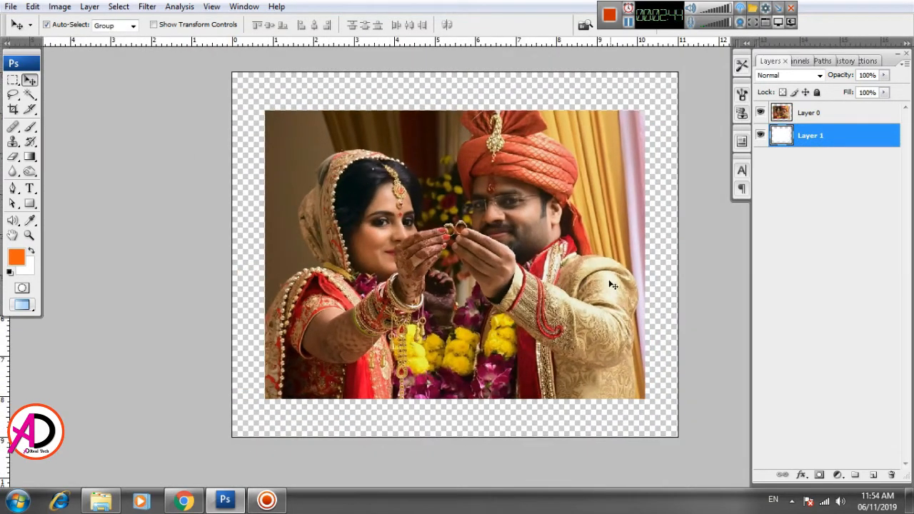
left_click(401, 232)
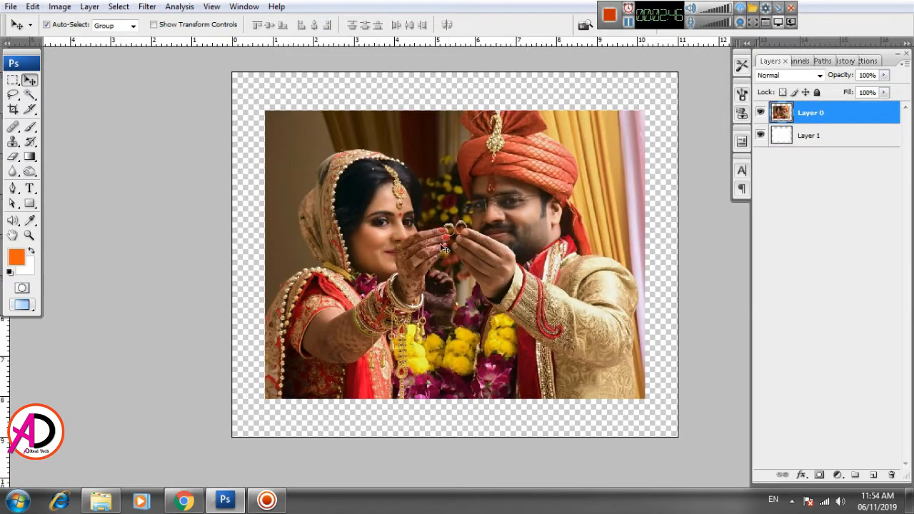
left_click(59, 7)
mouse_move(122, 9)
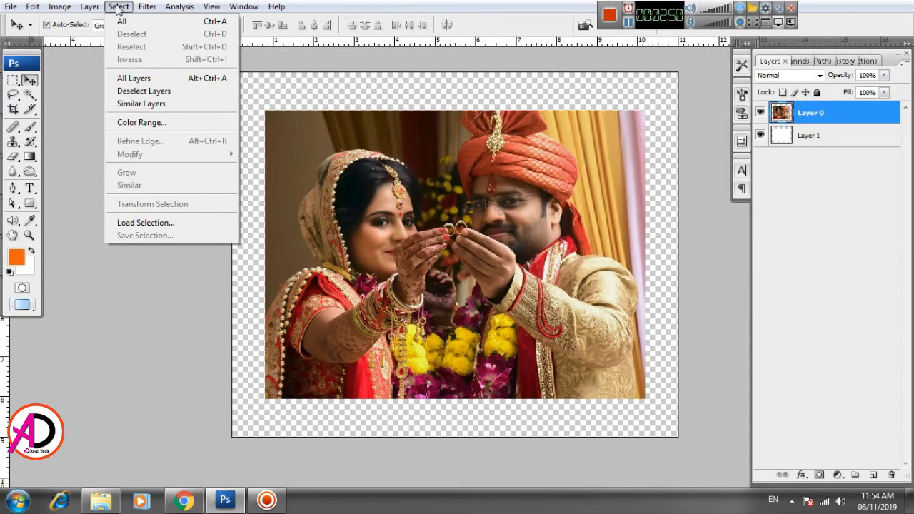
left_click(147, 223)
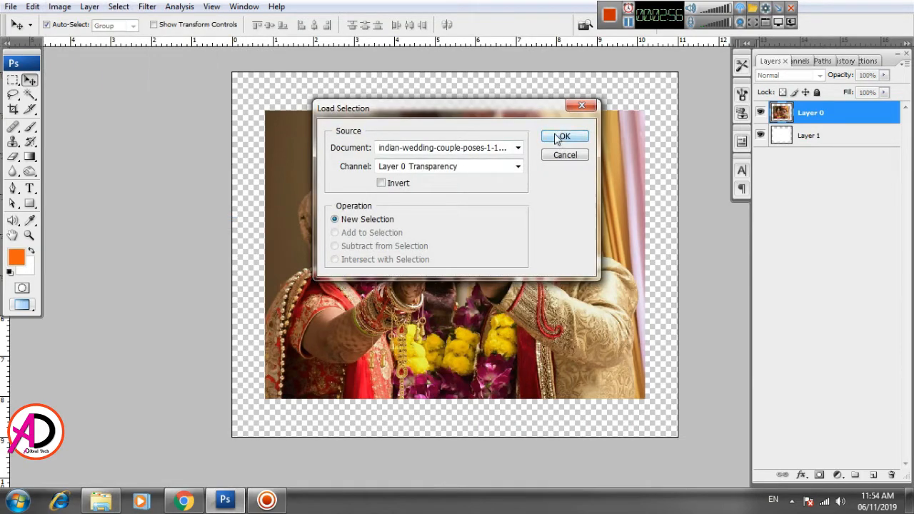
left_click(559, 137)
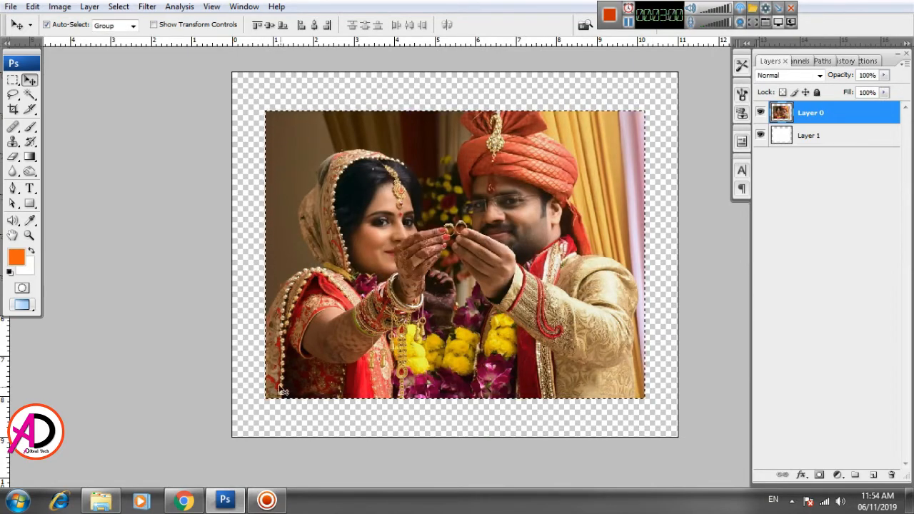
Try contracting the photo selection by 90 pixels, and undo the contraction
key("ctrl+plus")
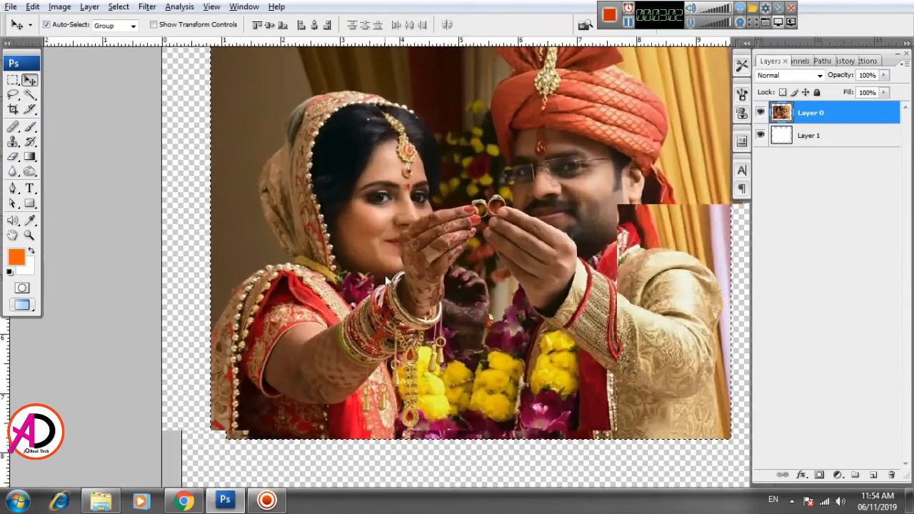
key("ctrl+plus")
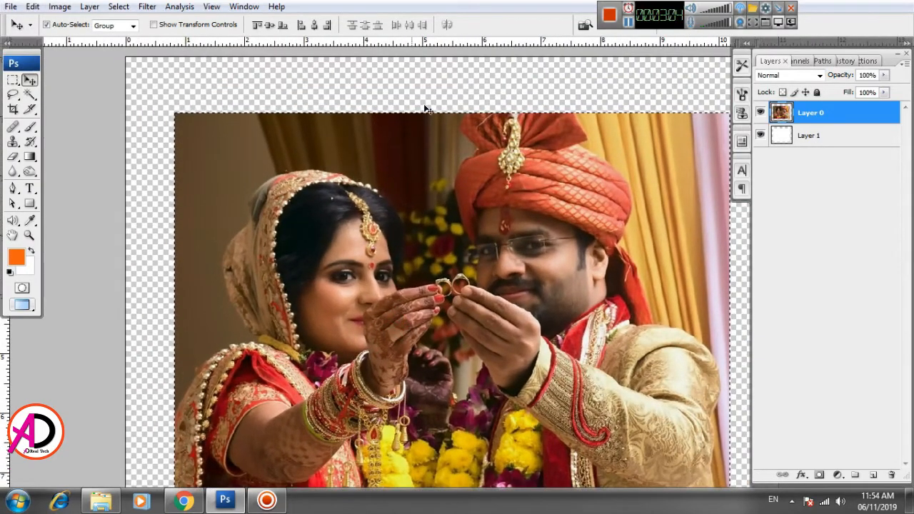
key("ctrl+minus")
key("ctrl+minus")
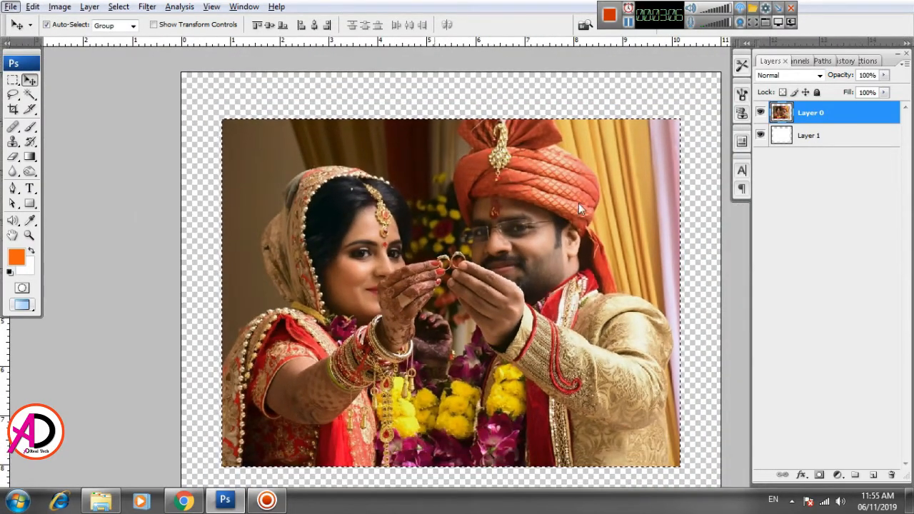
left_click(116, 7)
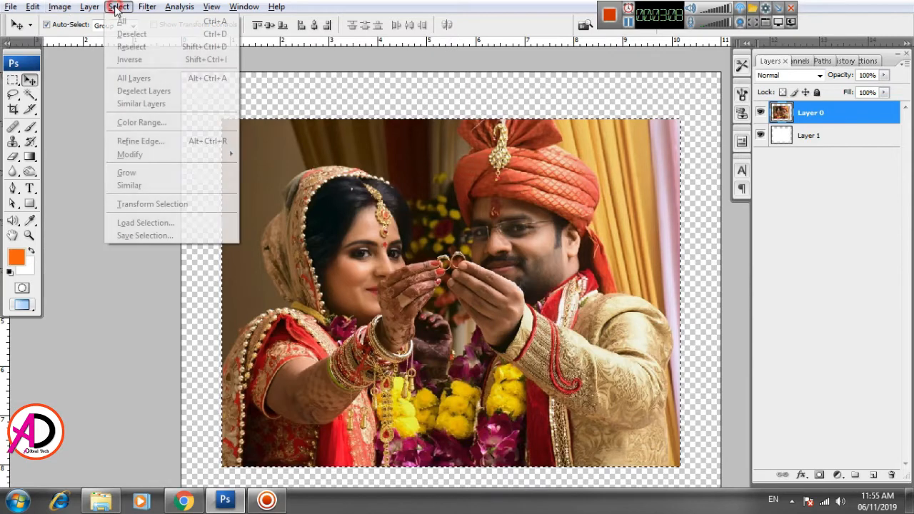
left_click(349, 170)
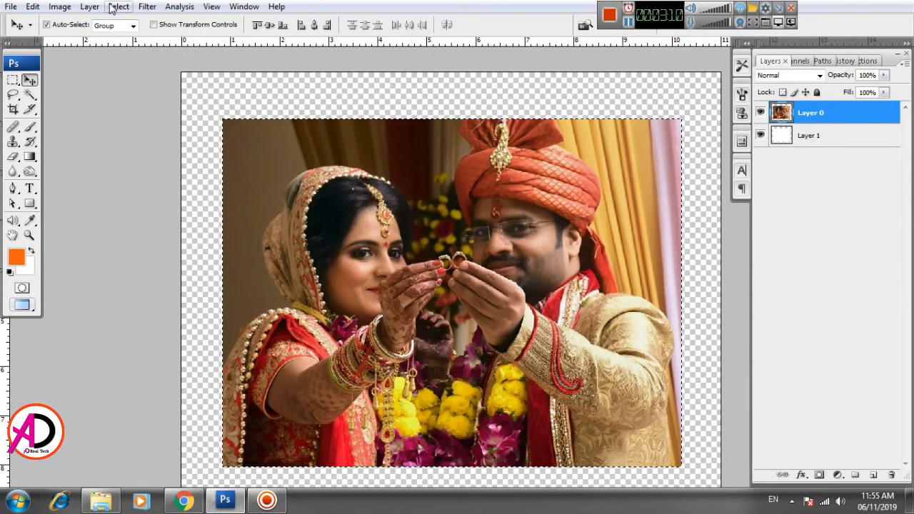
left_click(114, 7)
mouse_move(154, 153)
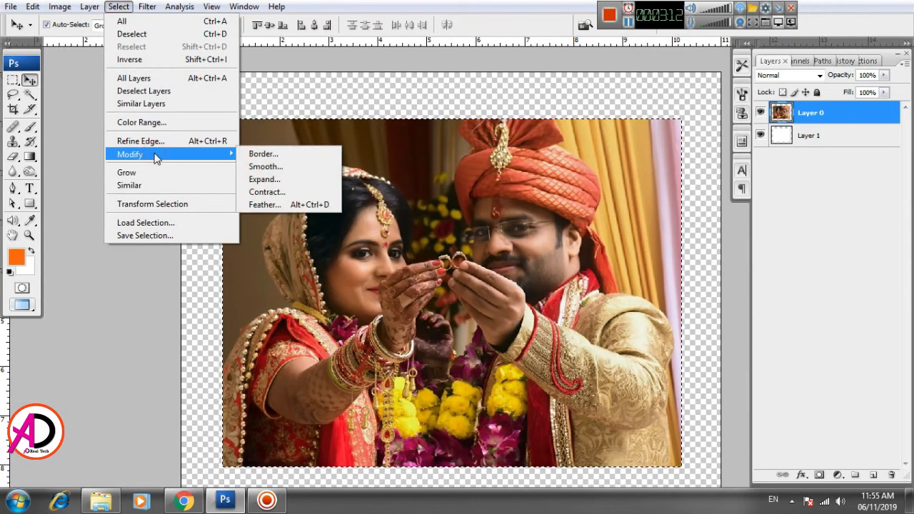
left_click(252, 193)
left_click_drag(436, 146, 549, 128)
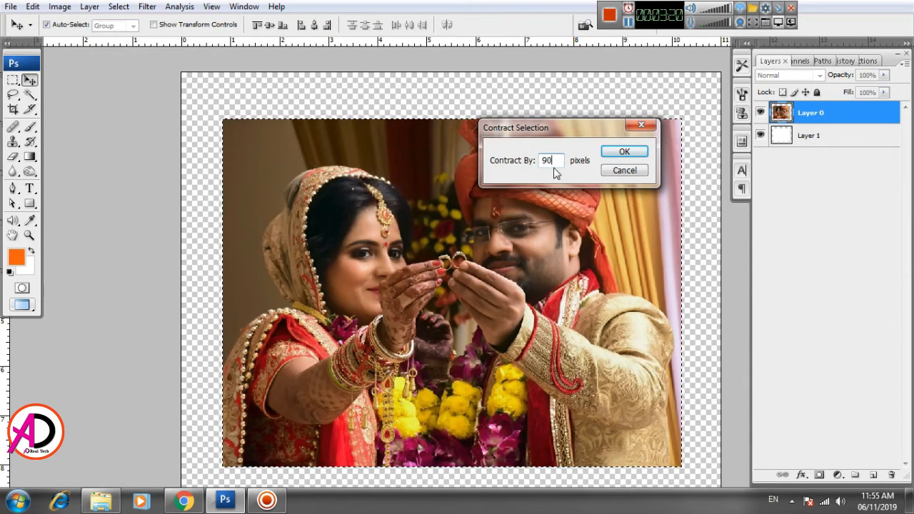
type("90")
left_click(632, 156)
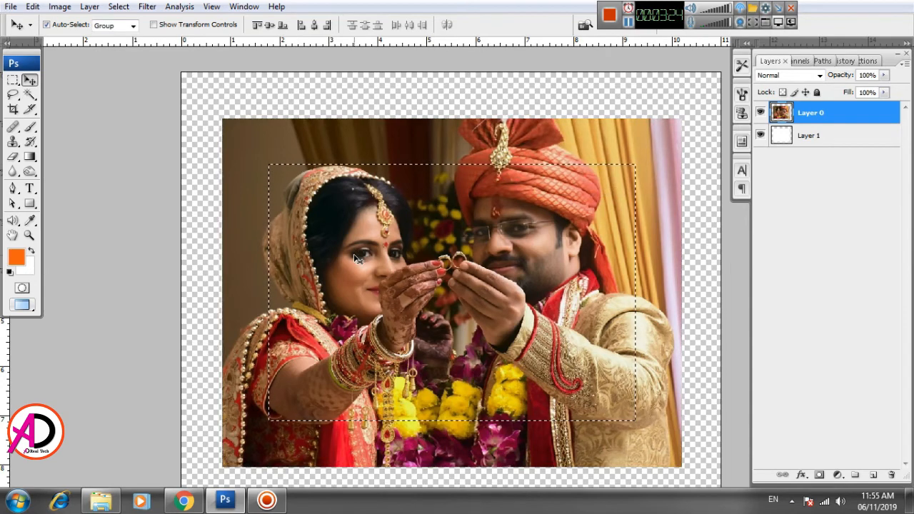
key("ctrl+z")
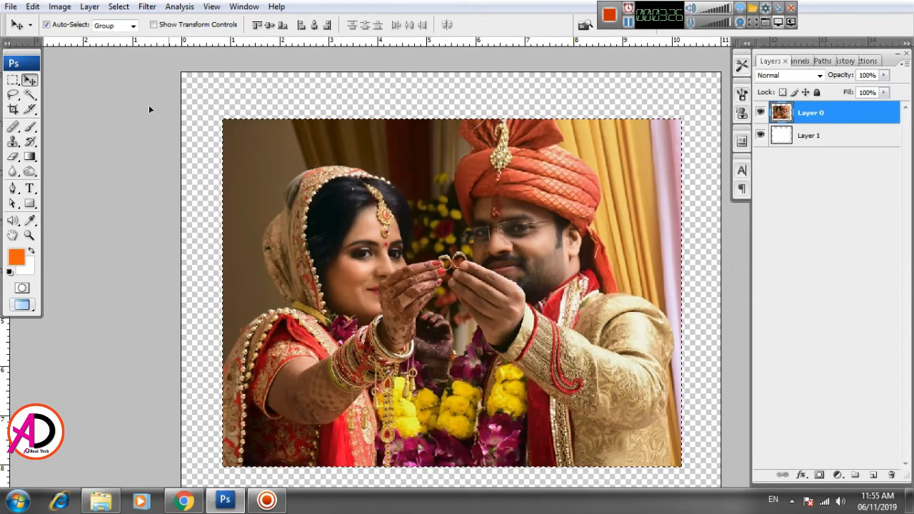
Contract the photo selection by 70 pixels and add a layer mask to Layer 0 from it
left_click(127, 10)
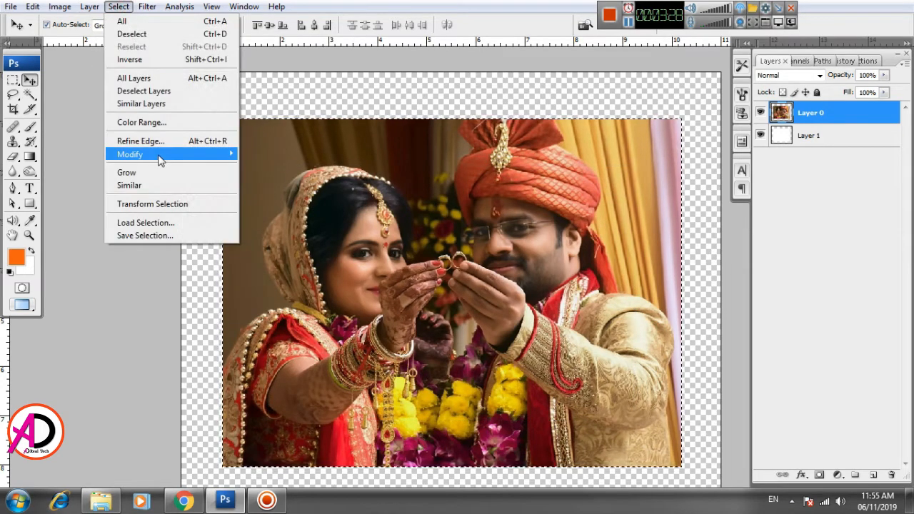
mouse_move(202, 157)
left_click(265, 192)
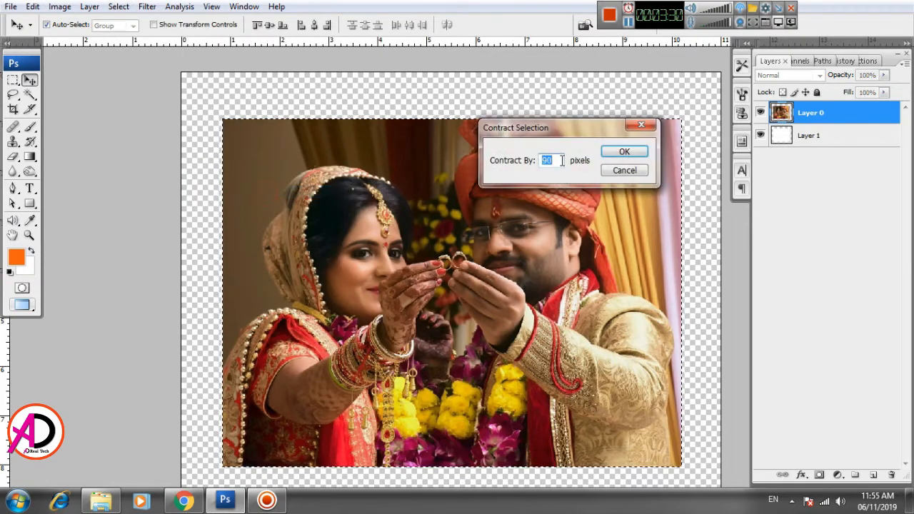
double_click(544, 160)
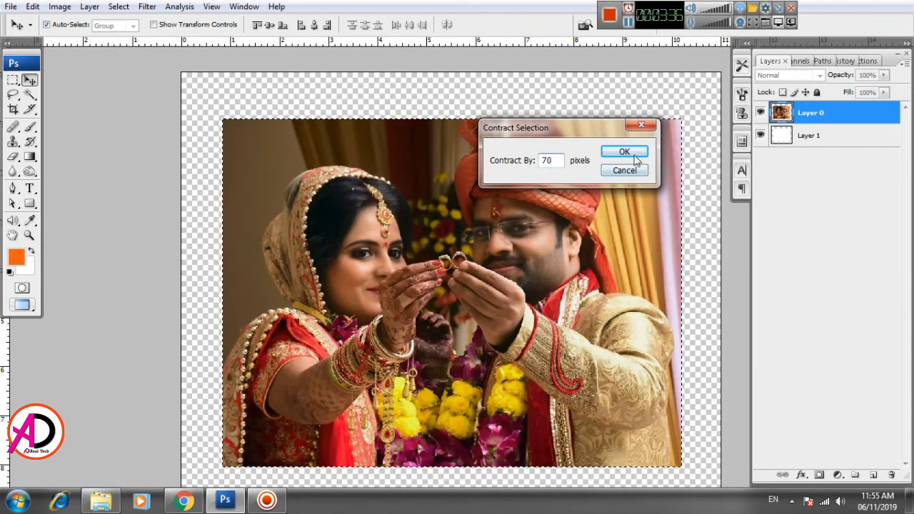
left_click(634, 158)
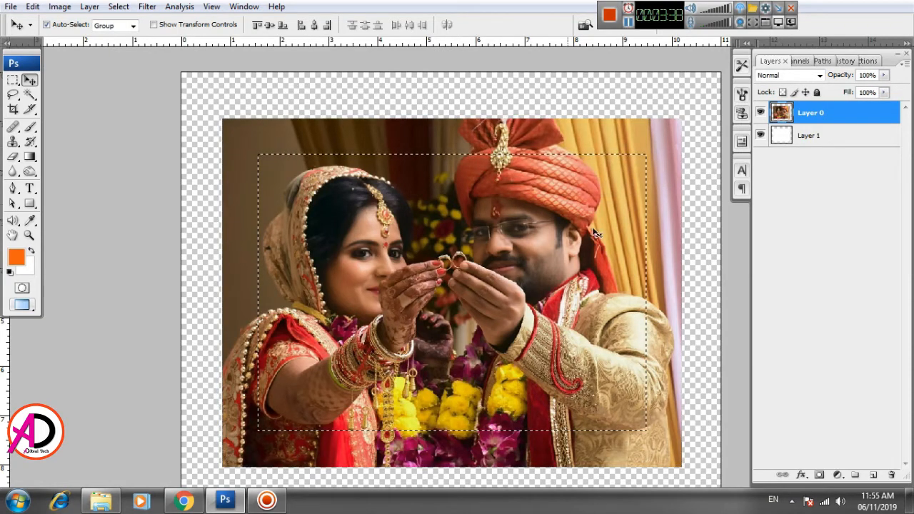
key("ctrl+minus")
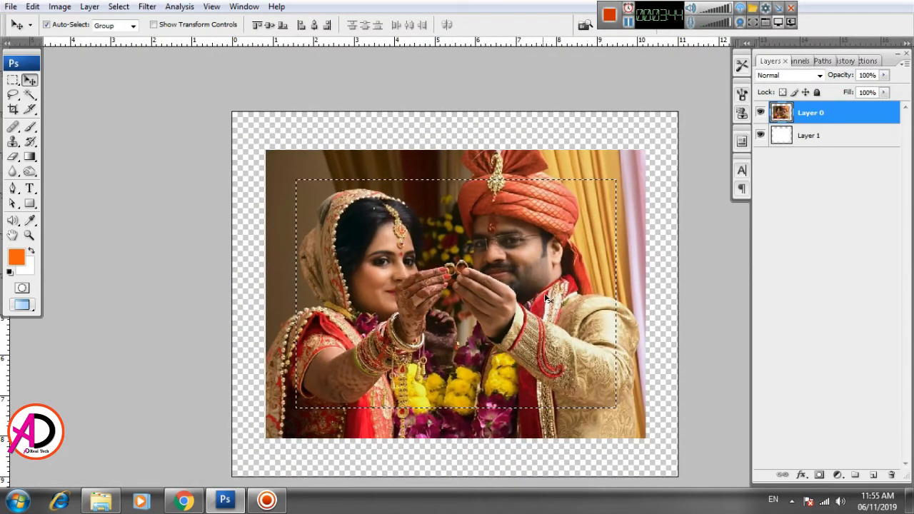
left_click(819, 475)
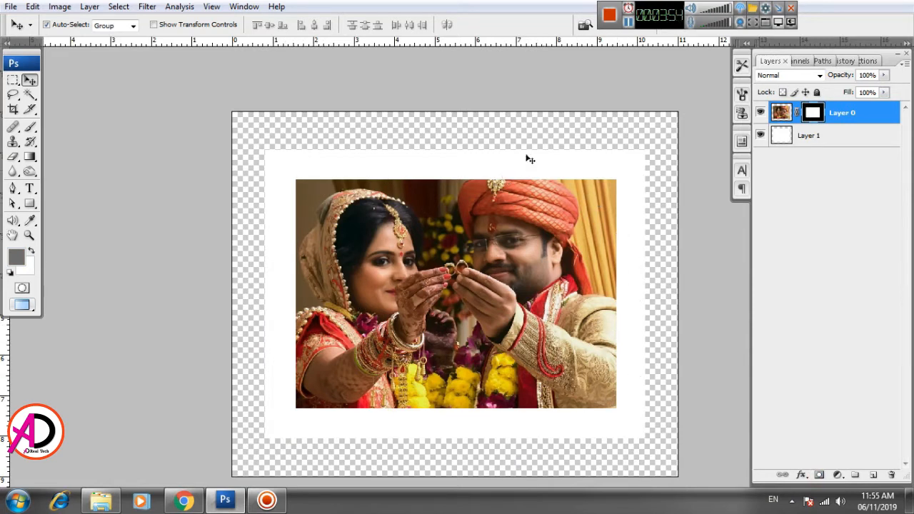
Open the Sprayed Strokes brush filter for the layer mask of Layer 0
left_click(147, 8)
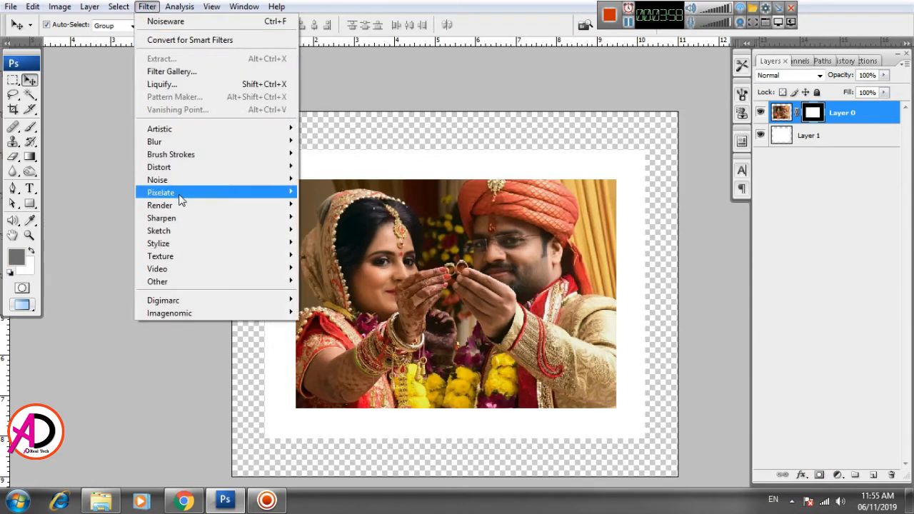
mouse_move(211, 156)
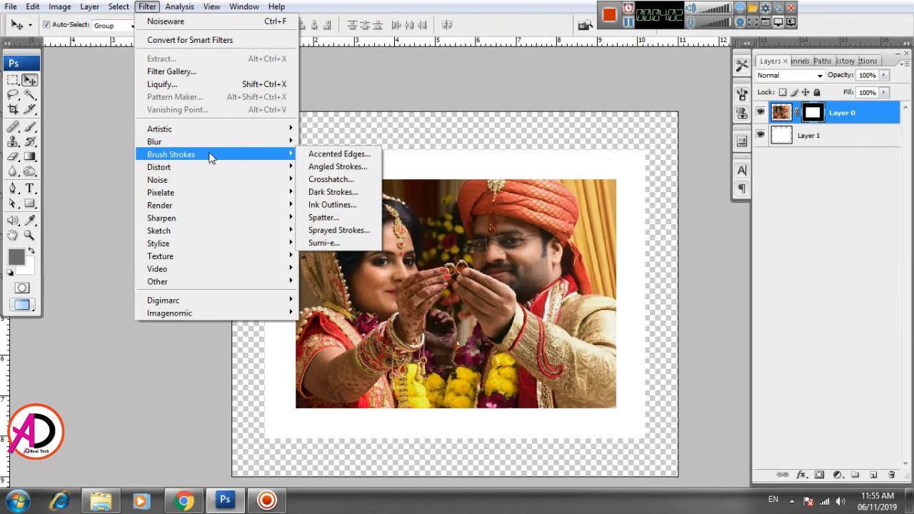
left_click(330, 232)
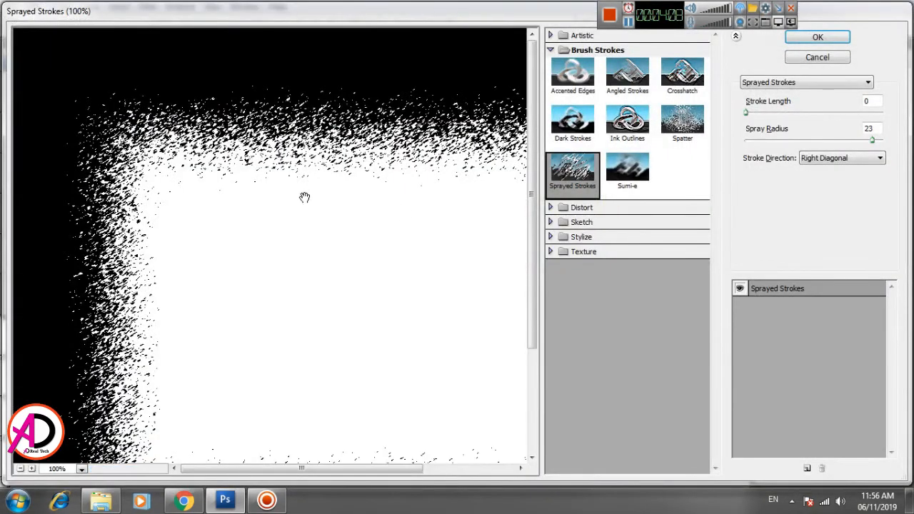
Examine the sprayed mask edges in the filter preview at several magnifications, including the whole frame and its upper corner
left_click_drag(385, 198, 367, 204)
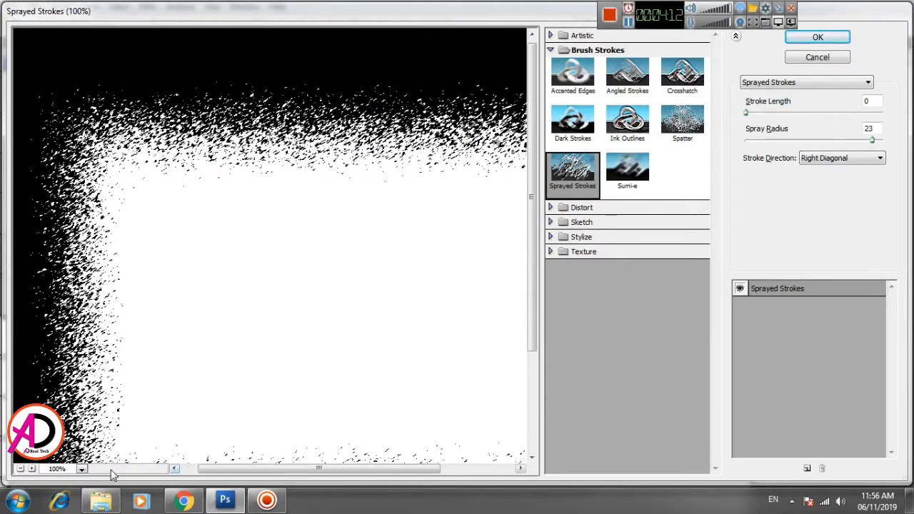
left_click(20, 468)
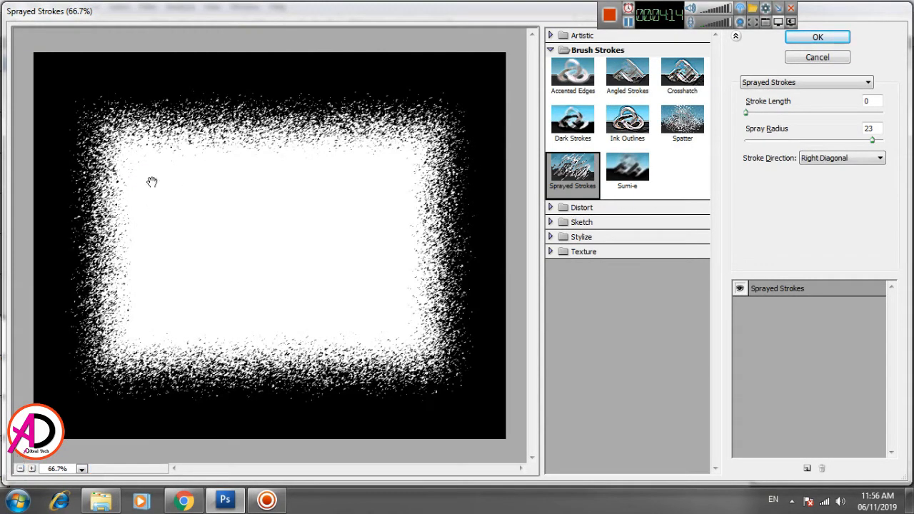
left_click(32, 469)
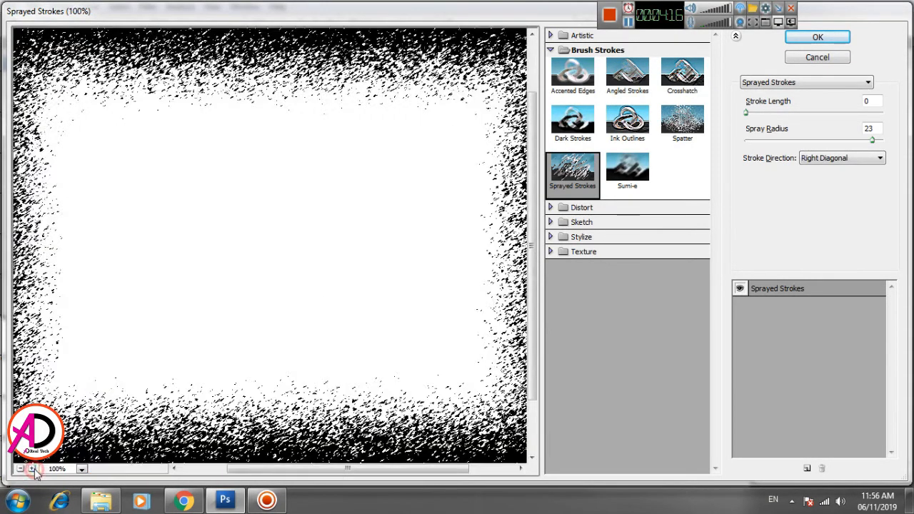
left_click_drag(224, 207, 330, 260)
left_click_drag(207, 146, 294, 176)
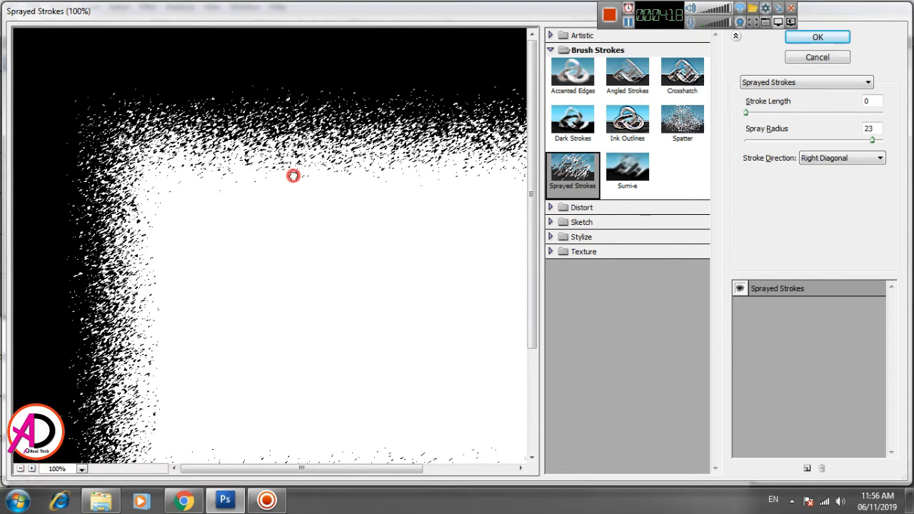
left_click(81, 469)
left_click(237, 265)
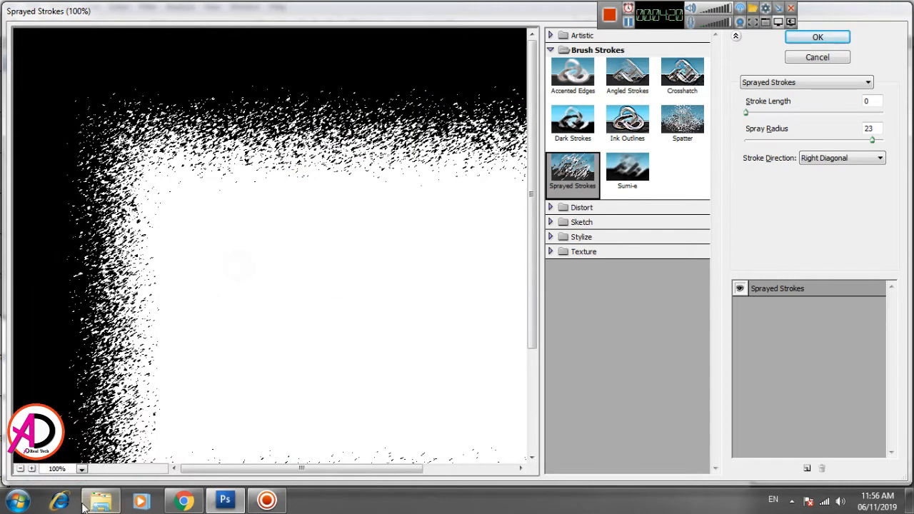
left_click(32, 468)
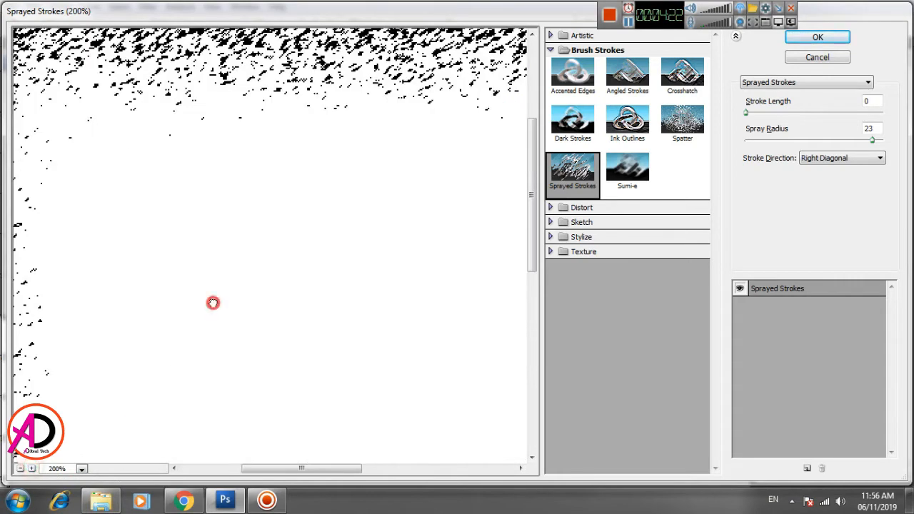
left_click_drag(212, 302, 422, 413)
left_click(20, 468)
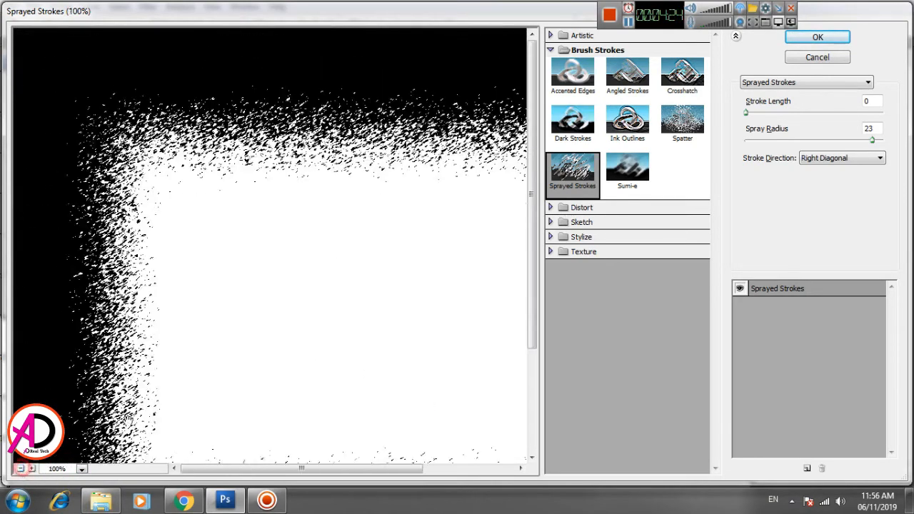
left_click(292, 224)
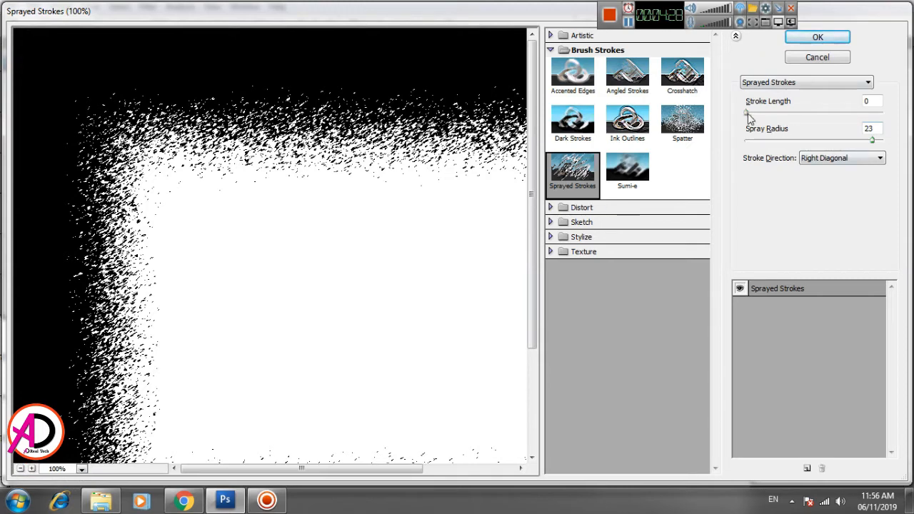
Try a stroke length of 6 and a spray radius of 24 for the sprayed mask edge
left_click_drag(748, 113, 788, 113)
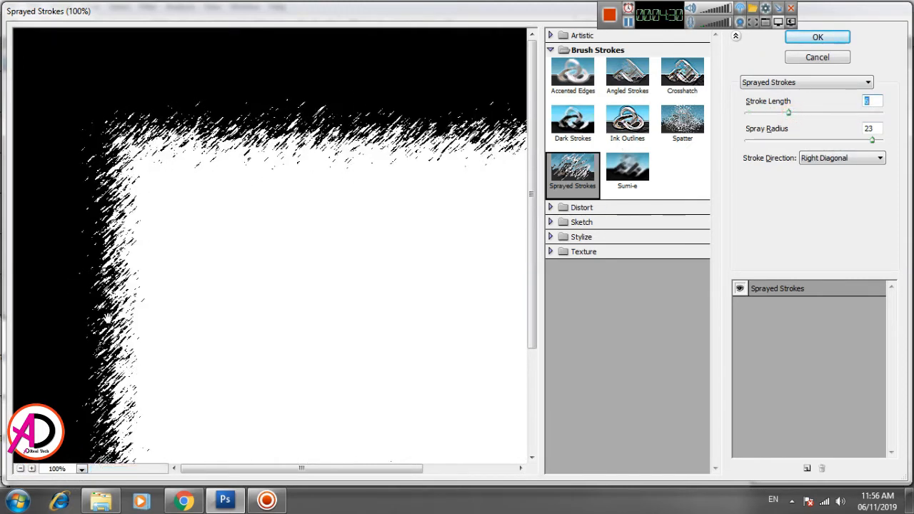
mouse_move(871, 140)
left_mouse_down()
mouse_move(897, 143)
mouse_move(876, 141)
left_mouse_up()
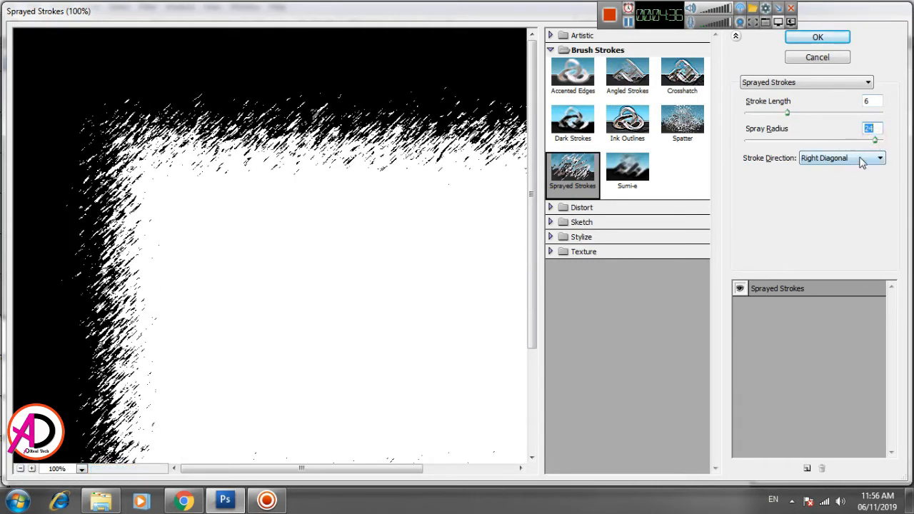
Try the Horizontal, Left Diagonal and Vertical stroke directions, and return to Right Diagonal
left_click(873, 157)
left_click(840, 184)
left_click(843, 157)
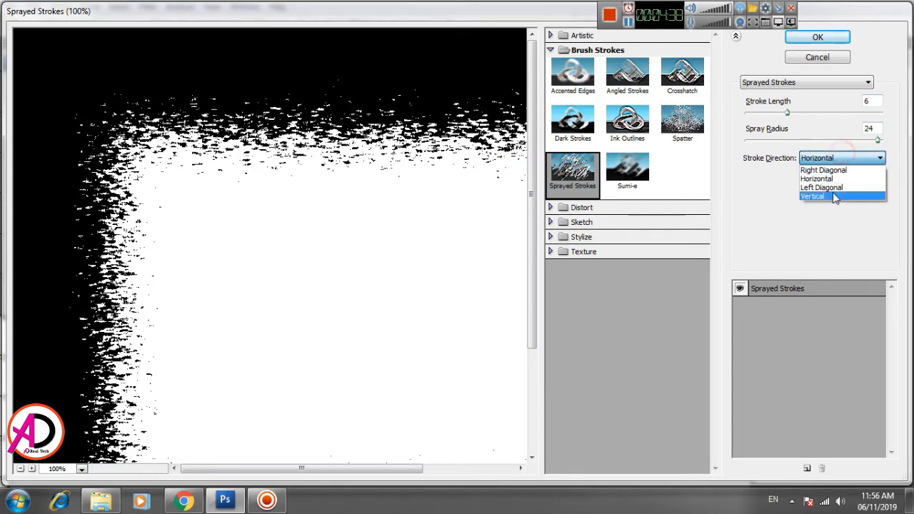
left_click(834, 187)
left_click(842, 159)
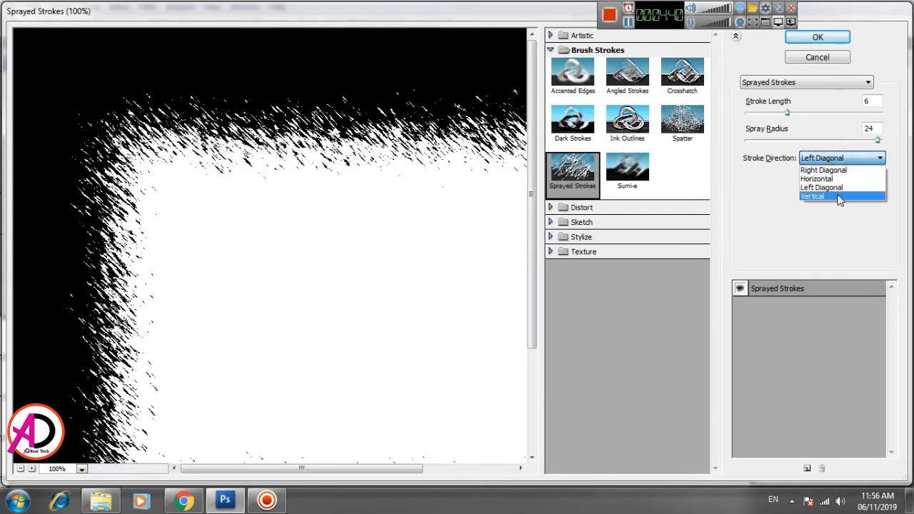
left_click(836, 196)
left_click(831, 158)
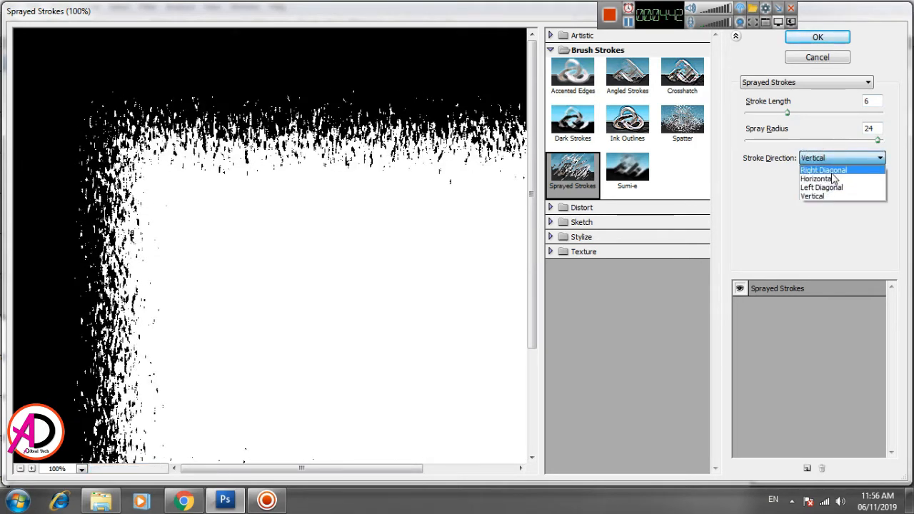
left_click(832, 170)
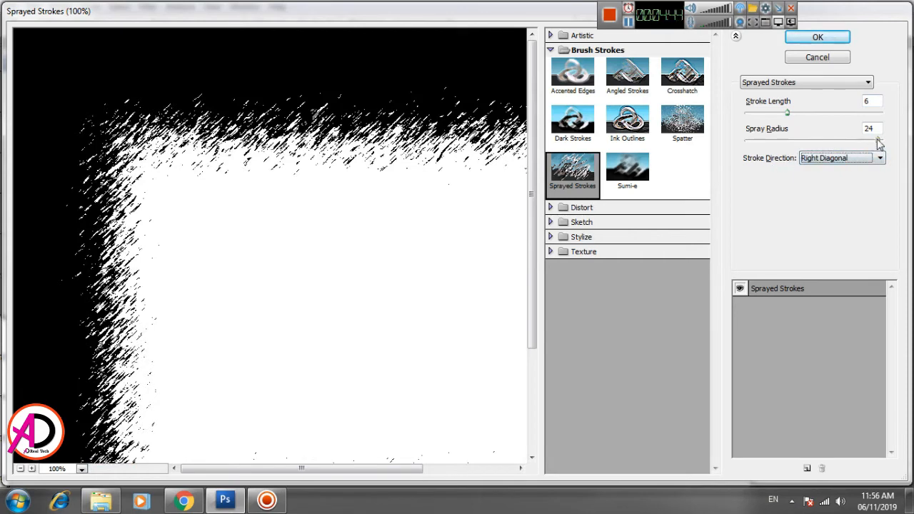
Set the spray radius to 23 and the stroke length to 7, and apply Sprayed Strokes to the mask
left_click_drag(878, 142, 874, 142)
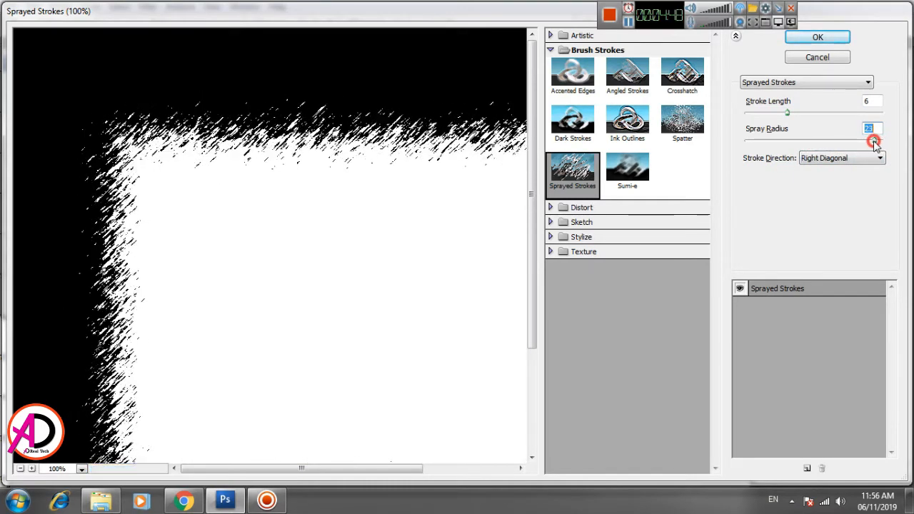
left_click_drag(787, 113, 792, 114)
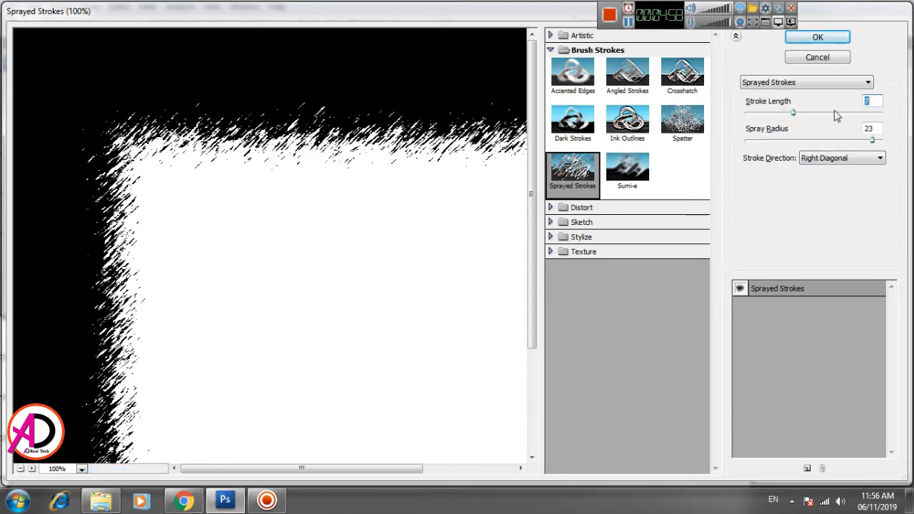
left_click(816, 38)
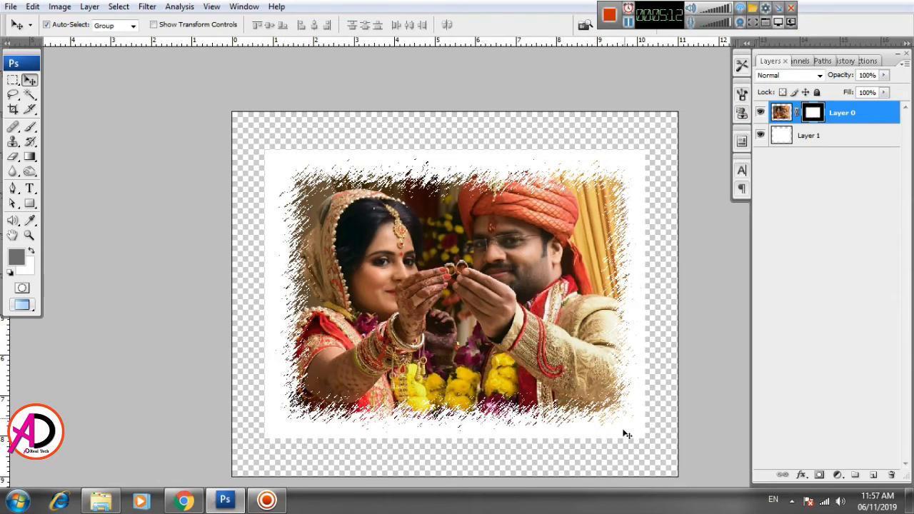
Scale the white Layer 1 with Free Transform until it covers the whole canvas
left_click(823, 136)
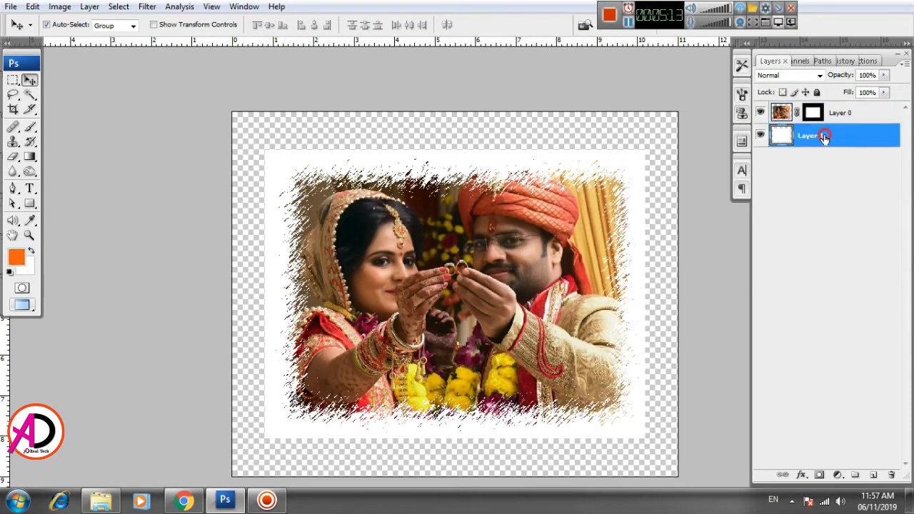
left_click(33, 6)
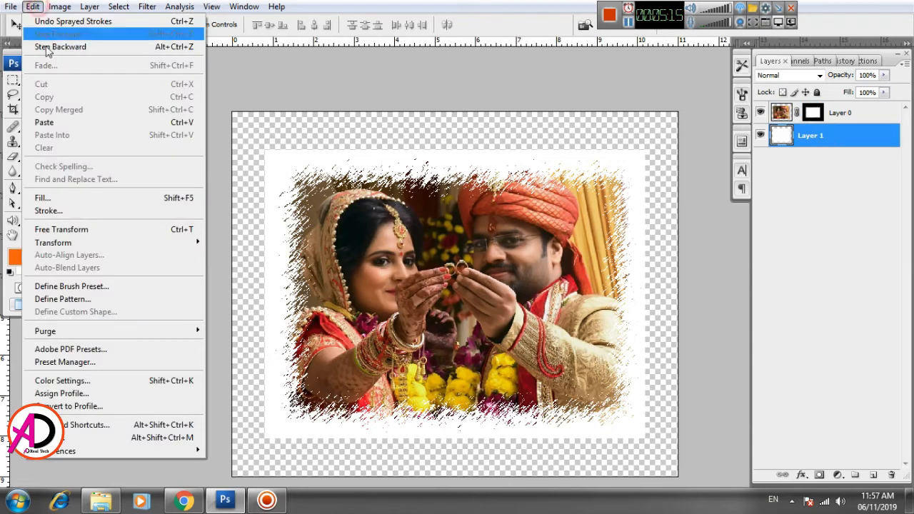
left_click(80, 229)
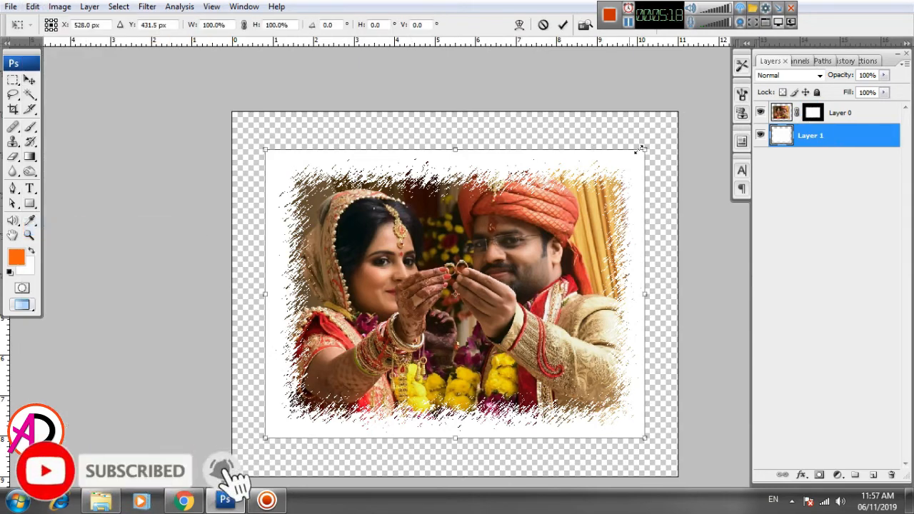
left_click_drag(648, 148, 686, 97)
key("Return")
Reposition the masked photo on Layer 0 near the canvas centre and enlarge it slightly
mouse_move(464, 280)
left_mouse_down()
mouse_move(498, 265)
mouse_move(456, 272)
left_mouse_up()
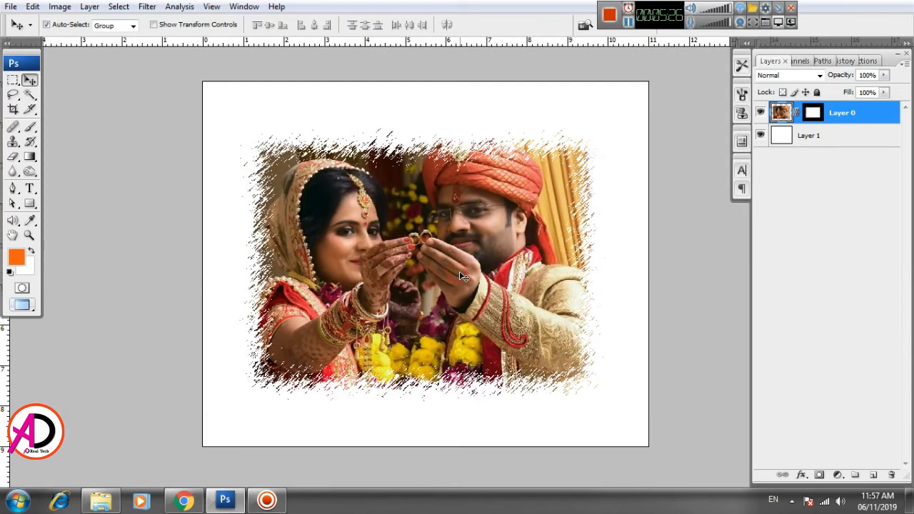
key("ctrl+t")
mouse_move(610, 121)
left_mouse_down()
mouse_move(626, 107)
mouse_move(607, 124)
mouse_move(619, 114)
left_mouse_up()
key("Return")
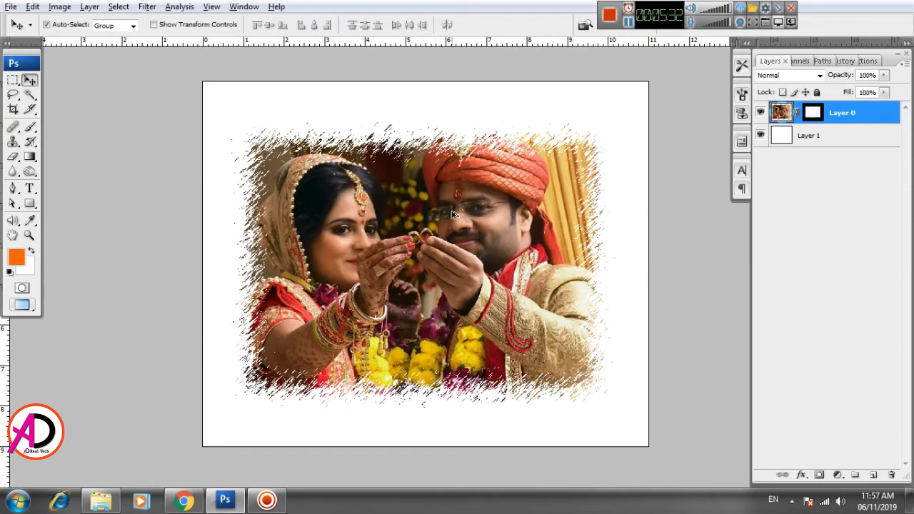
left_click_drag(452, 214, 484, 223)
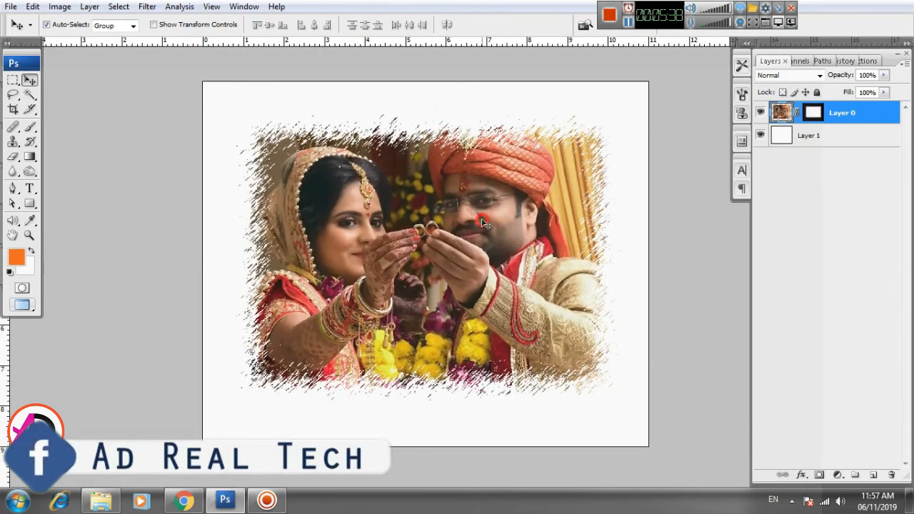
Rotate the masked photo on Layer 0 slightly clockwise
key("ctrl+t")
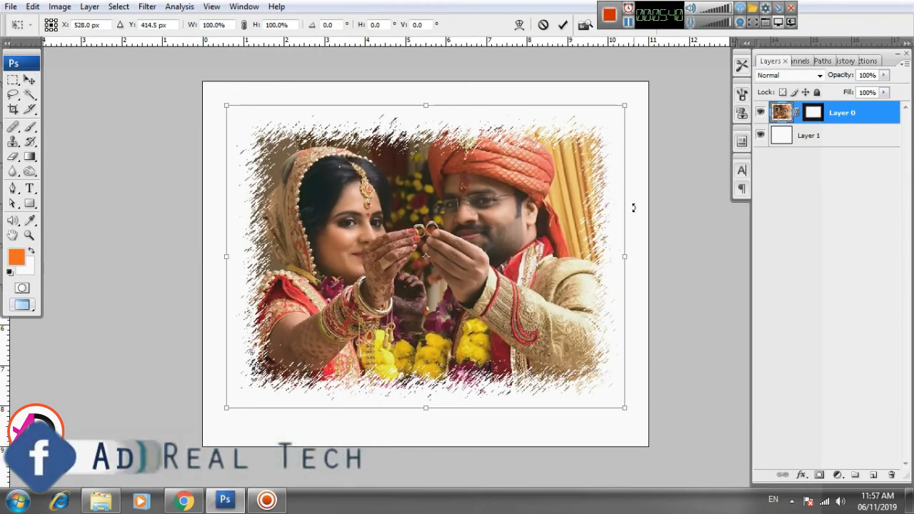
left_click_drag(635, 209, 633, 240)
key("Return")
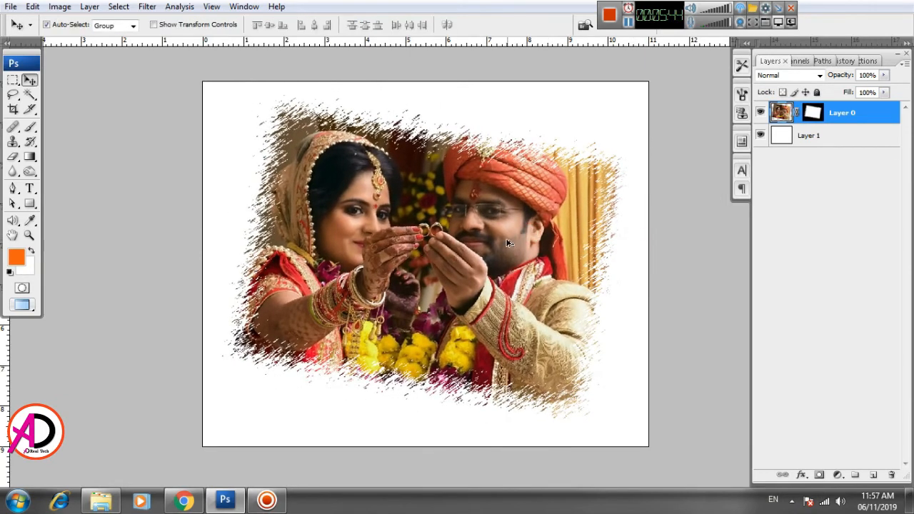
Duplicate Layer 0, rotate the copy about 8 degrees counter-clockwise until nearly level, and position it over the tilted photo
key("ctrl+shift+alt+t")
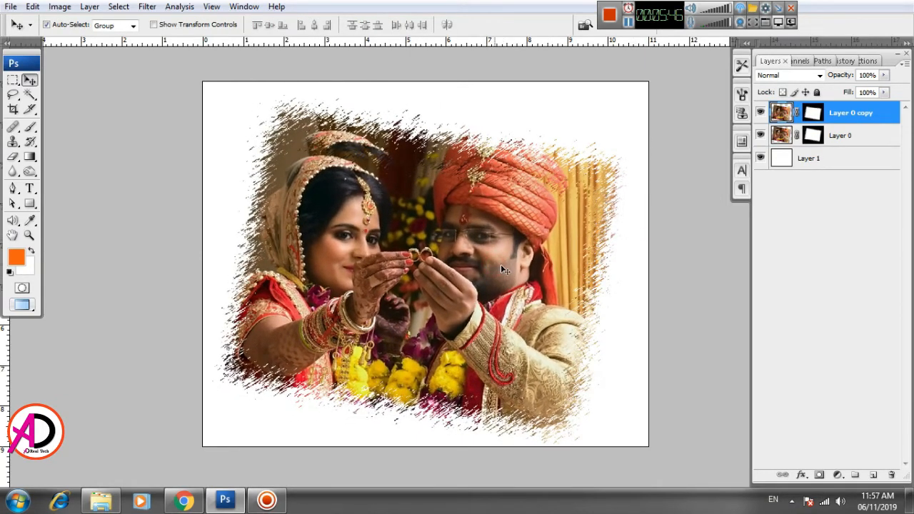
key("ctrl+t")
left_click_drag(652, 273, 655, 240)
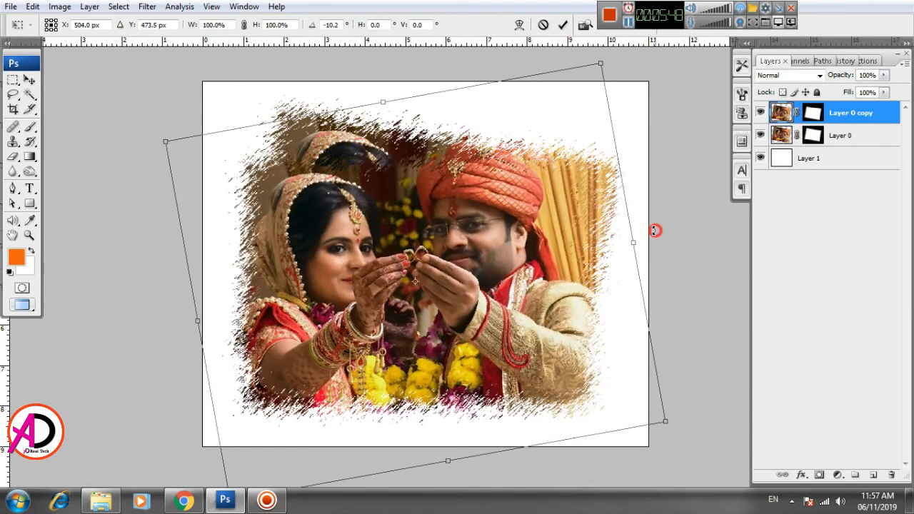
left_click_drag(487, 275, 501, 244)
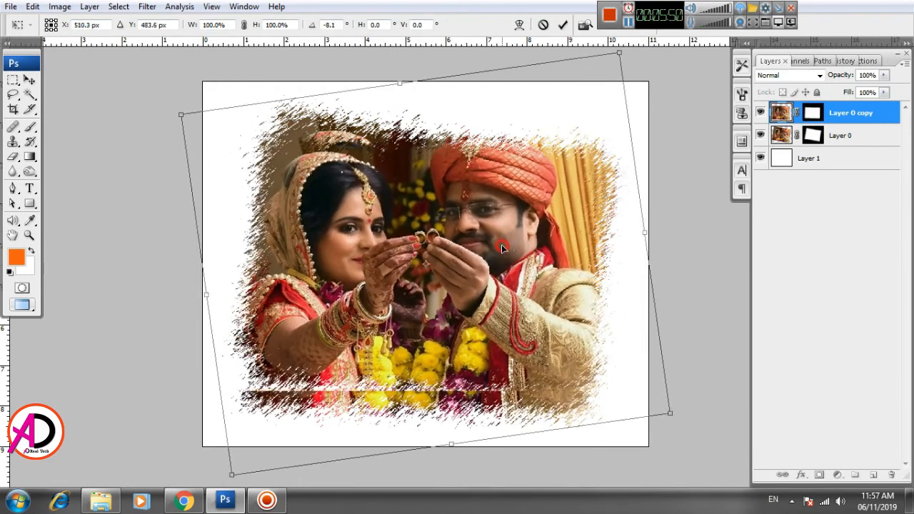
left_click_drag(667, 277, 669, 279)
key("Return")
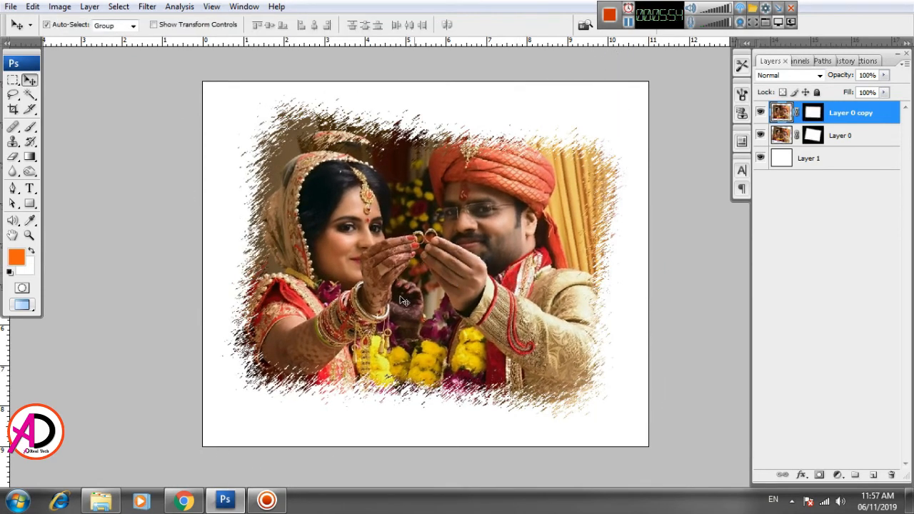
Nudge the level photo copy slightly to the right over the tilted photo
scroll(392, 276, "down", 5)
scroll(392, 276, "up", 6)
key("alt+space")
left_click_drag(378, 185, 380, 189)
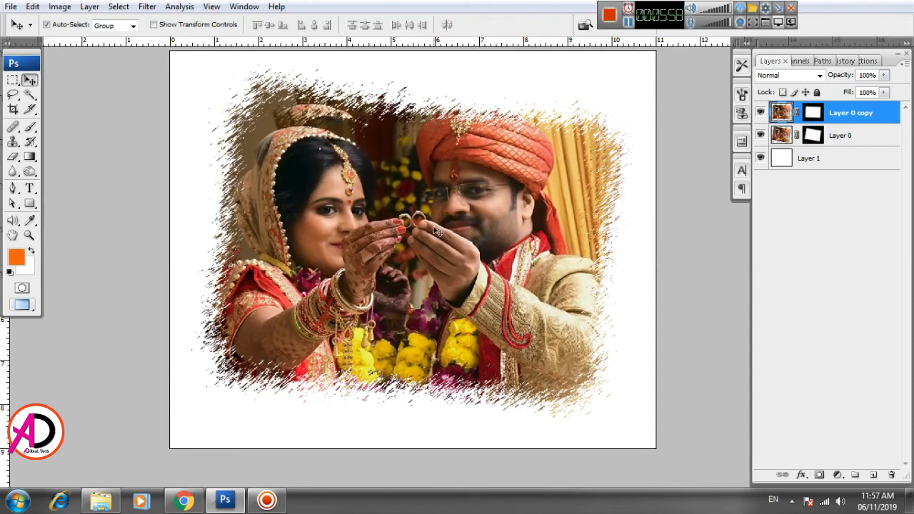
mouse_move(437, 232)
left_mouse_down()
mouse_move(429, 202)
mouse_move(435, 232)
left_mouse_up()
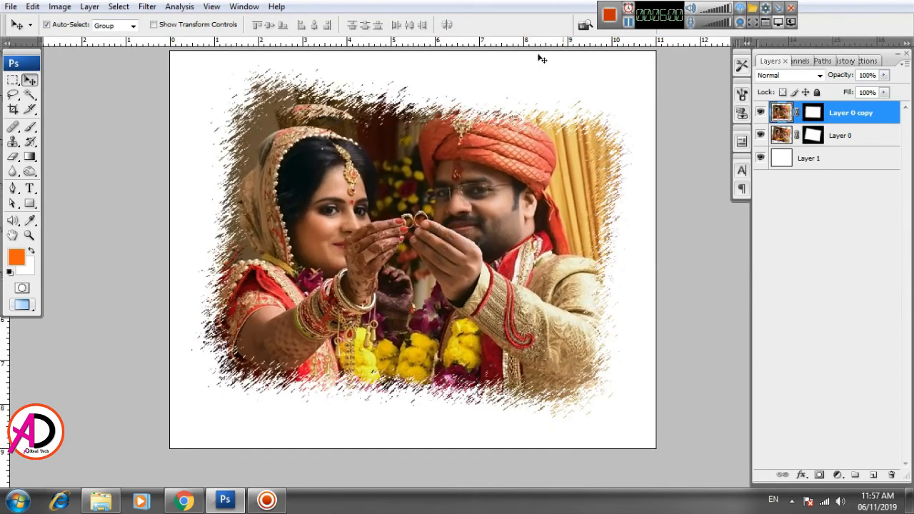